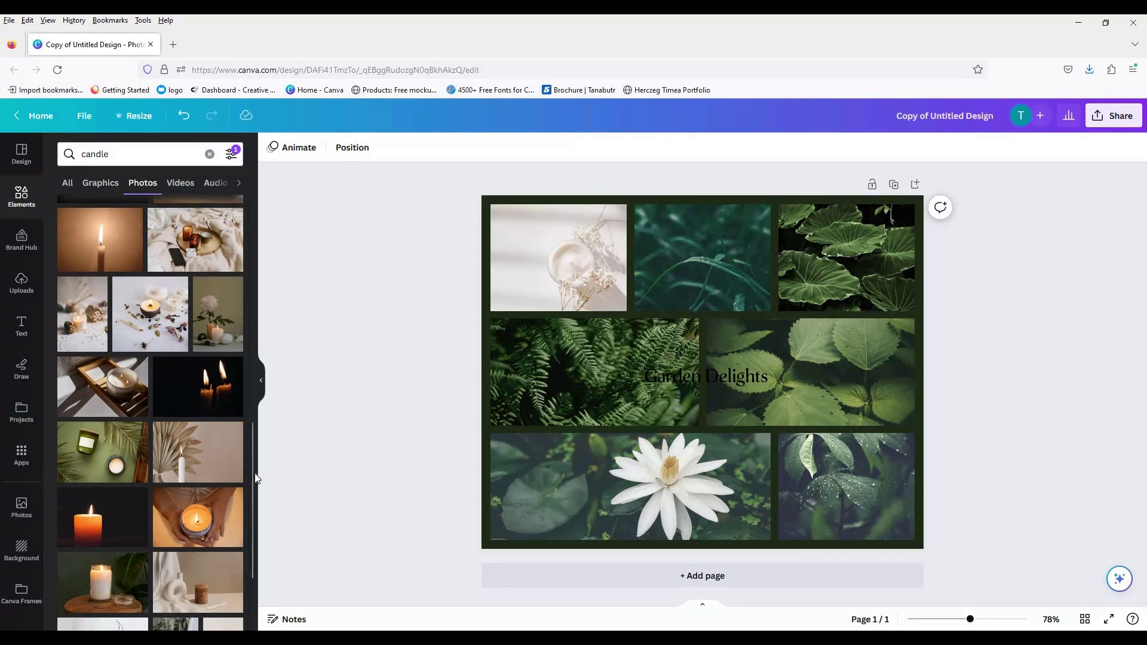
- Place the red flowers photo in the collage's middle-left frame and shift its crop to show the blossoms
{"action": "left_click_drag", "start_coordinate": [253, 471], "coordinate": [253, 572]}
{"action": "left_click_drag", "start_coordinate": [215, 501], "coordinate": [530, 385]}
{"action": "double_click", "coordinate": [572, 408]}
{"action": "left_click_drag", "start_coordinate": [588, 487], "coordinate": [588, 591]}
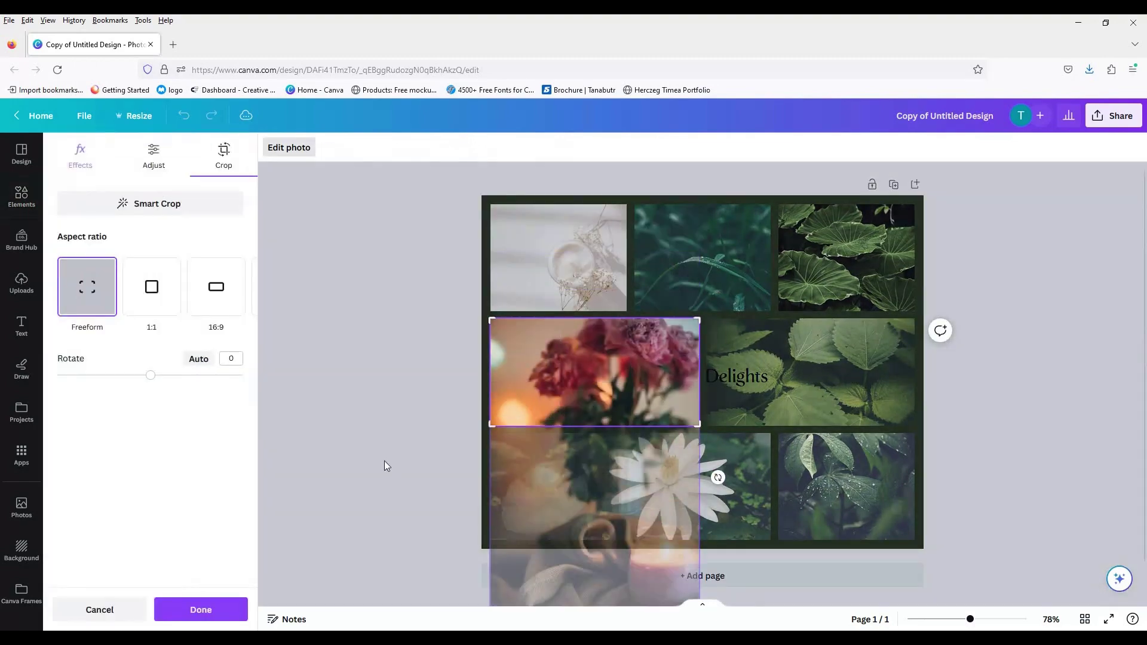
{"action": "left_click", "coordinate": [384, 464]}
- Fill the middle-right, top-centre and wide lower-left frames with the black vase, dried flowers and draped-cloth candle photos
{"action": "left_click_drag", "start_coordinate": [253, 500], "coordinate": [252, 592]}
{"action": "left_click_drag", "start_coordinate": [190, 463], "coordinate": [779, 398]}
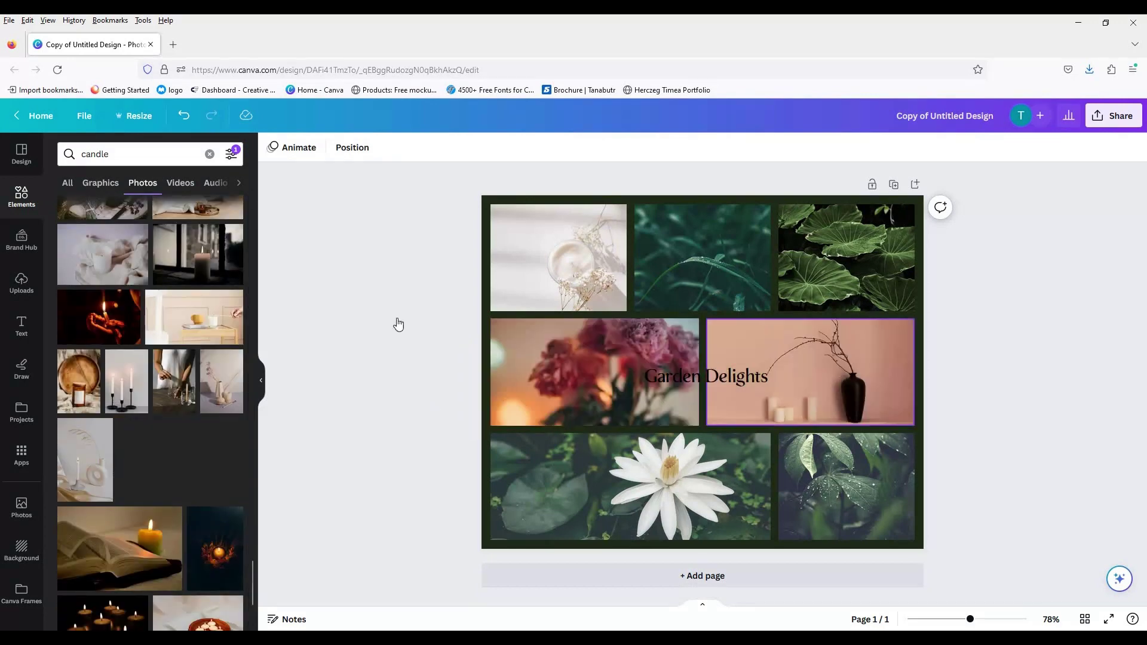
{"action": "left_click_drag", "start_coordinate": [222, 382], "coordinate": [726, 259]}
{"action": "left_click_drag", "start_coordinate": [251, 577], "coordinate": [254, 596]}
{"action": "left_click_drag", "start_coordinate": [117, 468], "coordinate": [669, 512]}
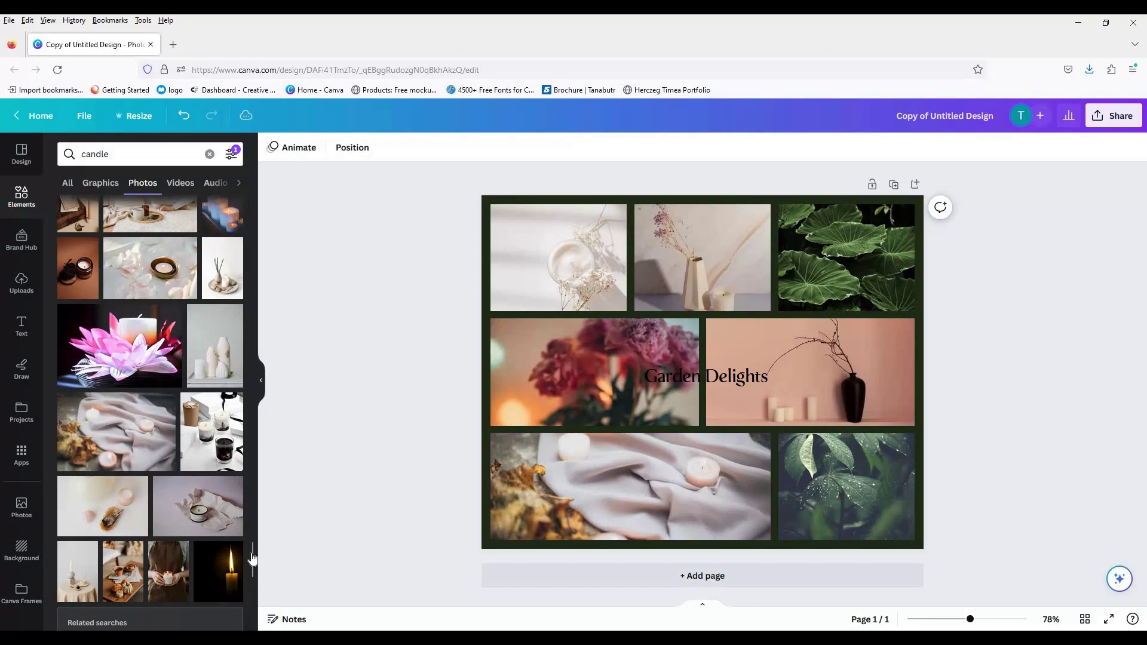
- Try the grey candle photo and the purple candles photo in the collage's middle-left frame
{"action": "left_click_drag", "start_coordinate": [251, 559], "coordinate": [319, 524]}
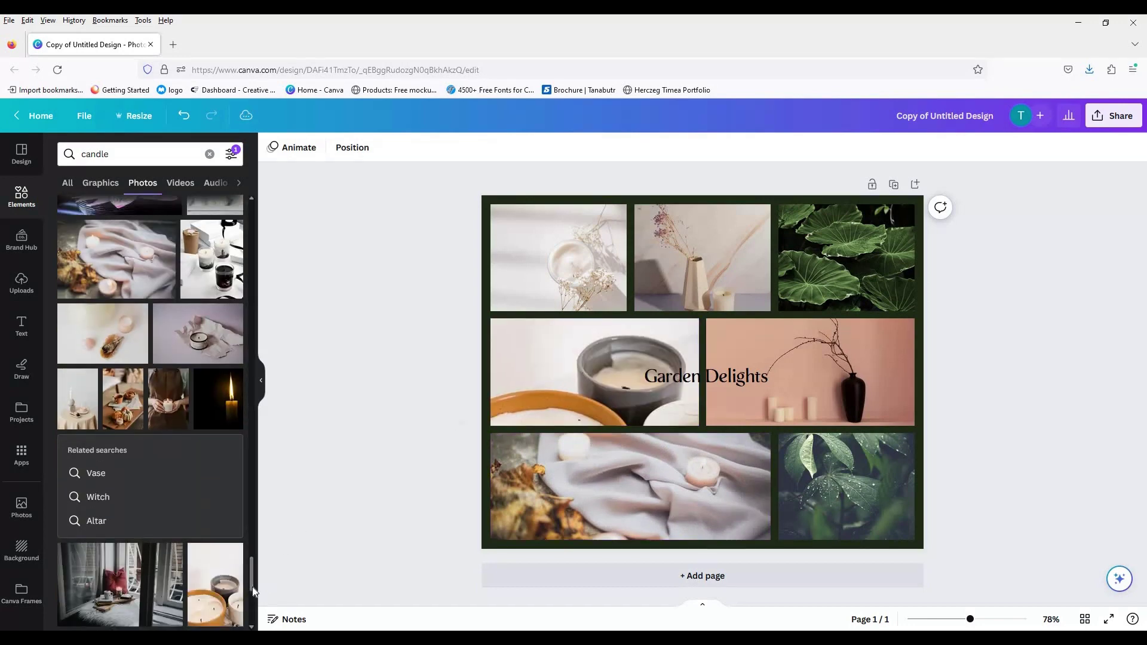
{"action": "mouse_move", "coordinate": [252, 587]}
{"action": "left_mouse_down"}
{"action": "mouse_move", "coordinate": [250, 605]}
{"action": "mouse_move", "coordinate": [251, 567]}
{"action": "left_mouse_up"}
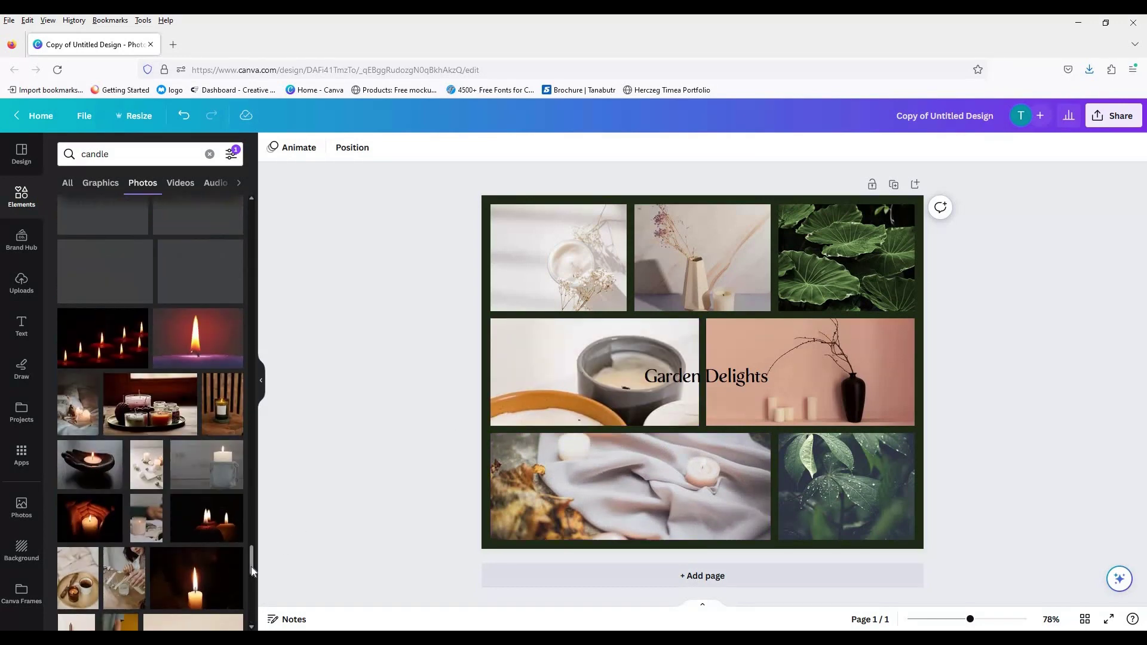
{"action": "left_click_drag", "start_coordinate": [106, 272], "coordinate": [538, 346]}
- Place the lily and candle photo in the lower-right frame and the candle jars photo in the top-right frame
{"action": "left_click_drag", "start_coordinate": [251, 569], "coordinate": [254, 592]}
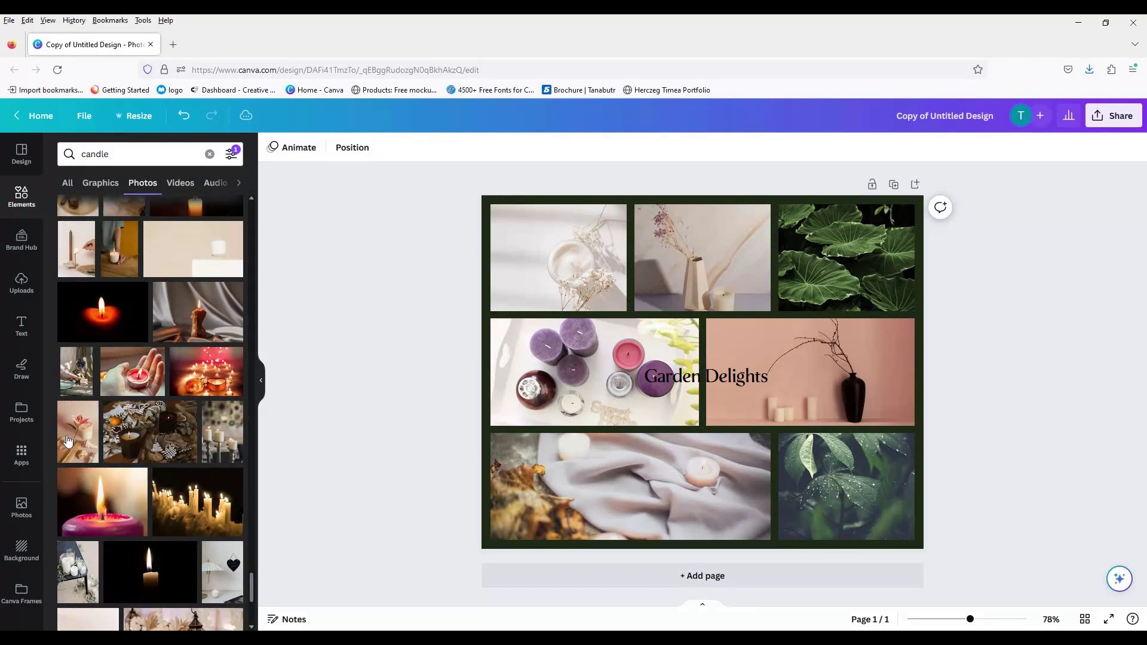
{"action": "left_click_drag", "start_coordinate": [67, 441], "coordinate": [852, 512]}
{"action": "left_click_drag", "start_coordinate": [250, 597], "coordinate": [252, 607]}
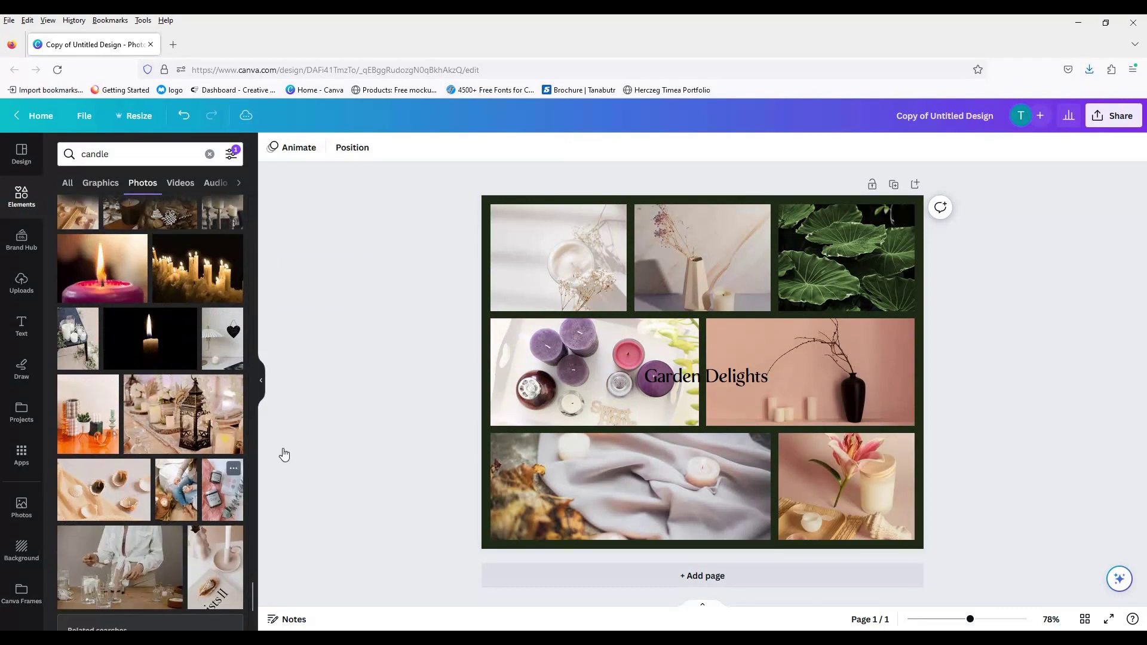
{"action": "left_click_drag", "start_coordinate": [223, 490], "coordinate": [847, 258]}
- Replace the black vase photo in the middle-right frame with the photo of the pot and geometric wire holder
{"action": "scroll", "coordinate": [252, 589], "scroll_direction": "down", "scroll_amount": 10}
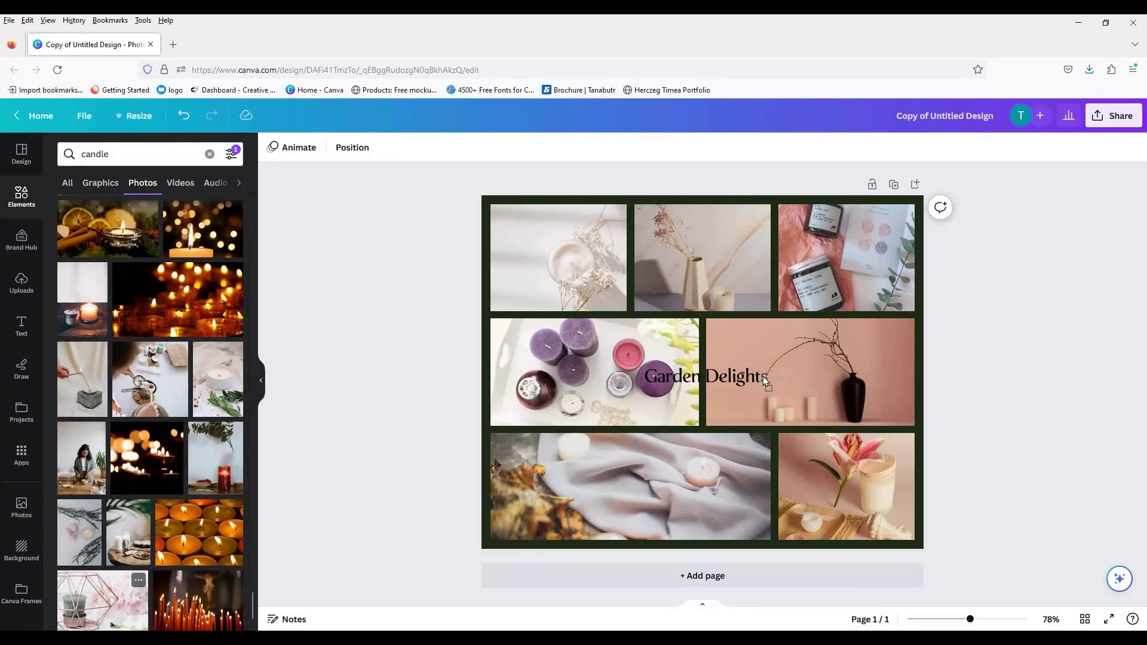
{"action": "left_click_drag", "start_coordinate": [764, 381], "coordinate": [748, 334]}
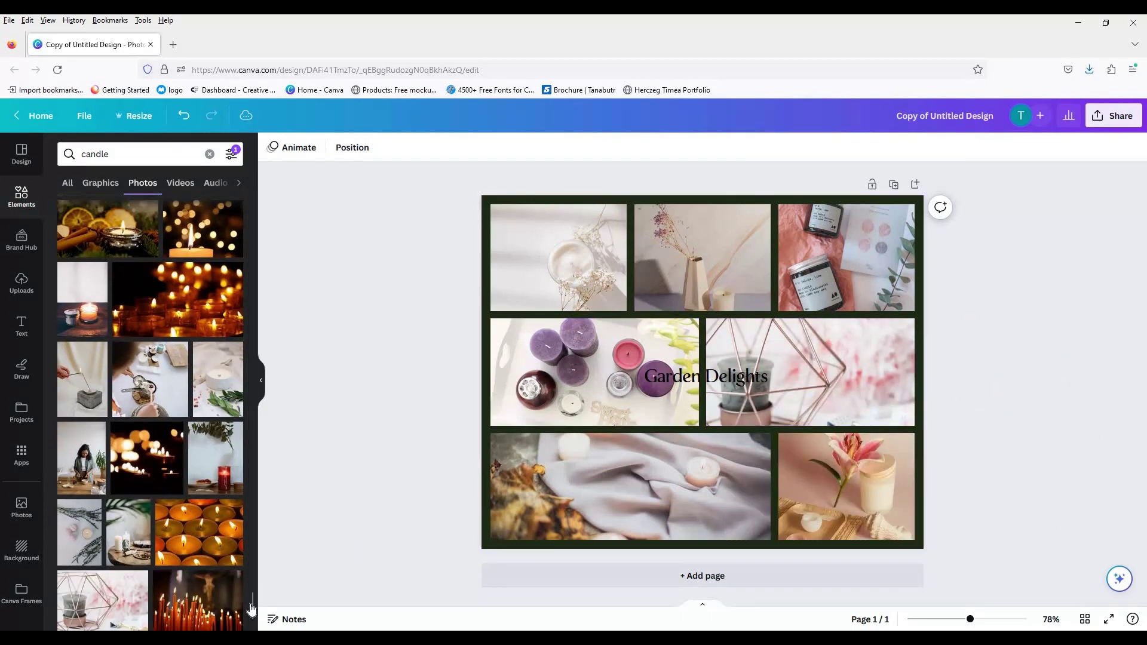
{"action": "scroll", "coordinate": [251, 609], "scroll_direction": "down", "scroll_amount": 5}
{"action": "scroll", "coordinate": [254, 589], "scroll_direction": "down", "scroll_amount": 10}
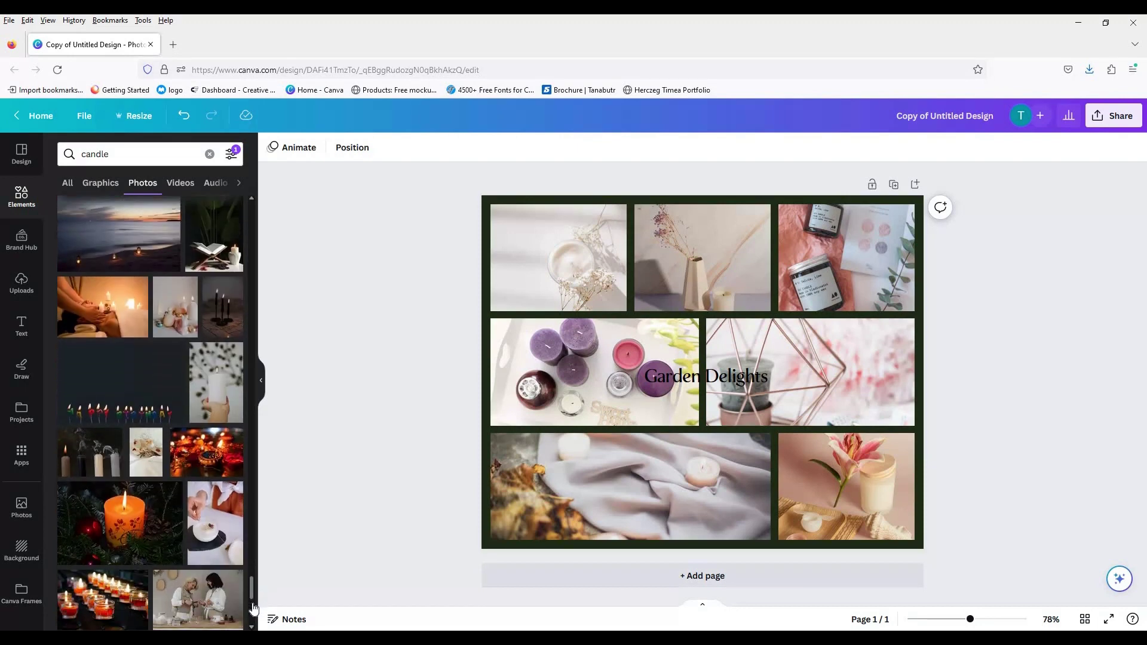
- Compare several photo colors for the page background and set it to the light beige
{"action": "left_click", "coordinate": [484, 308]}
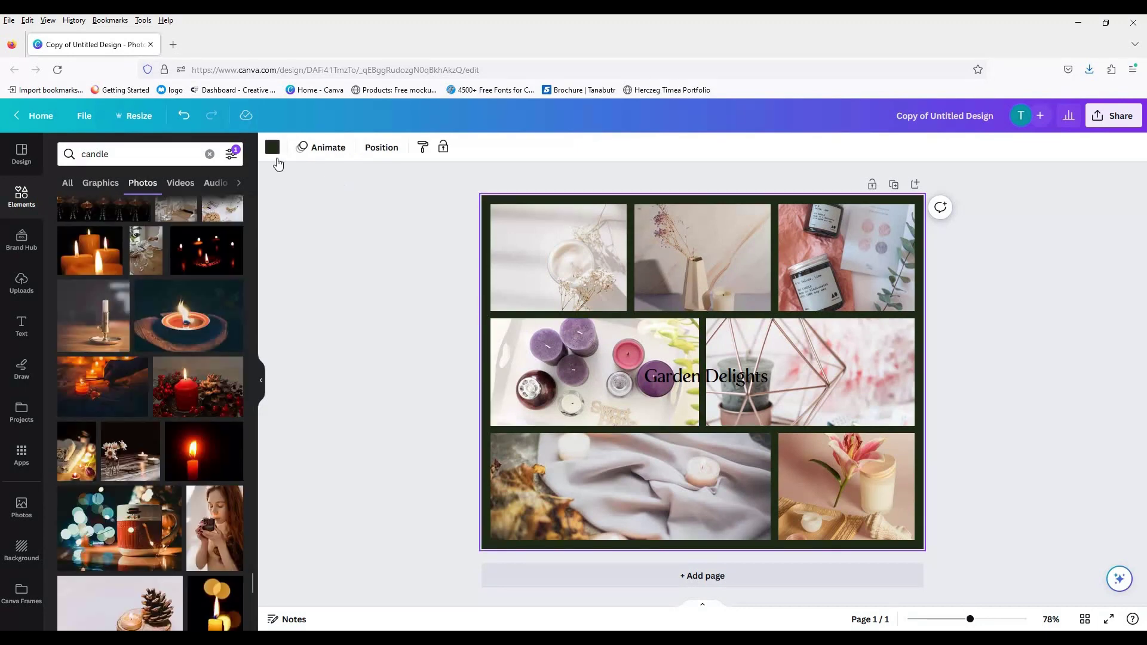
{"action": "left_click", "coordinate": [273, 147]}
{"action": "left_click", "coordinate": [108, 435]}
{"action": "left_click", "coordinate": [134, 429]}
{"action": "left_click", "coordinate": [160, 496]}
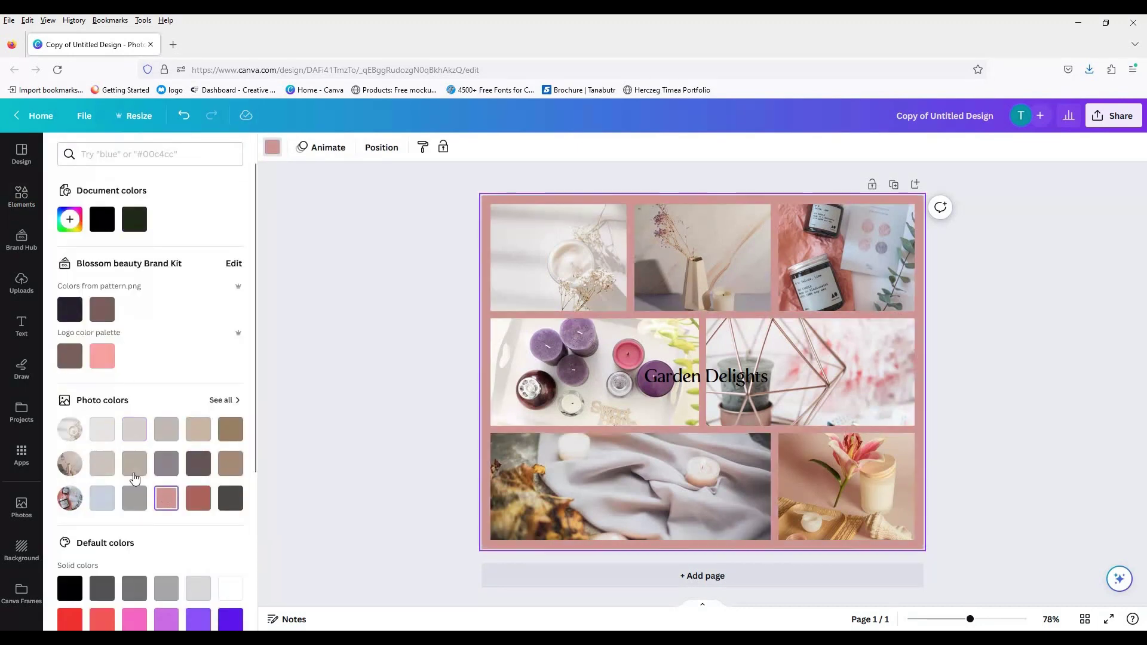
{"action": "left_click", "coordinate": [133, 469]}
{"action": "left_click", "coordinate": [105, 469]}
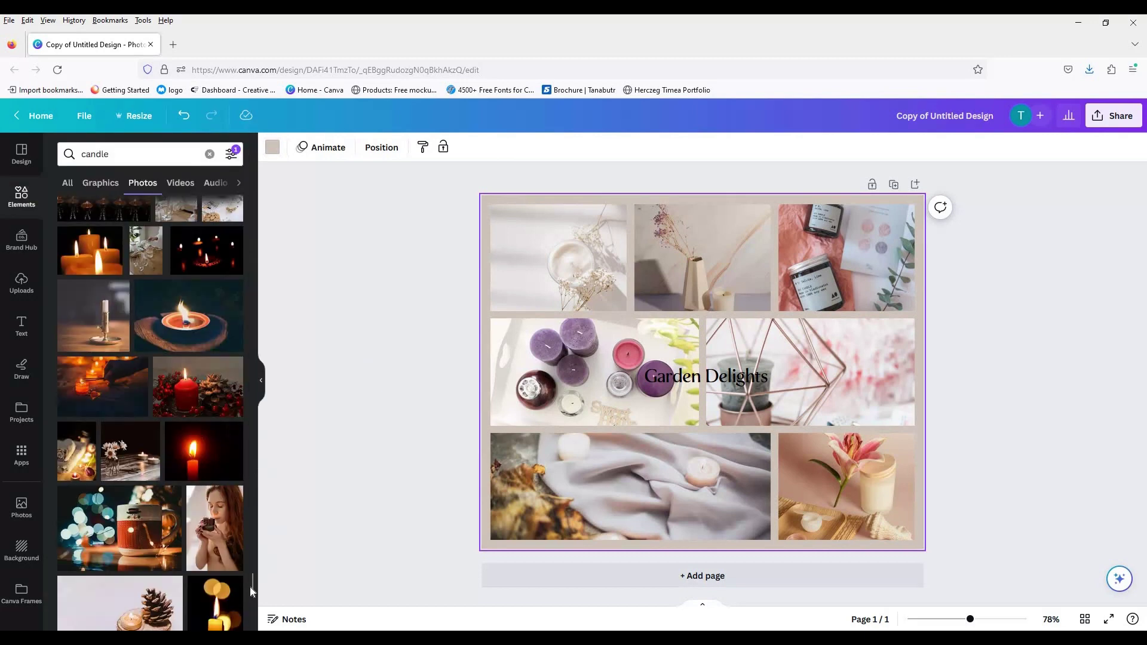
- Search the photos for "candle floral" and place the pink candle with flowers in the middle-left frame
{"action": "scroll", "coordinate": [251, 591], "scroll_direction": "down", "scroll_amount": 10}
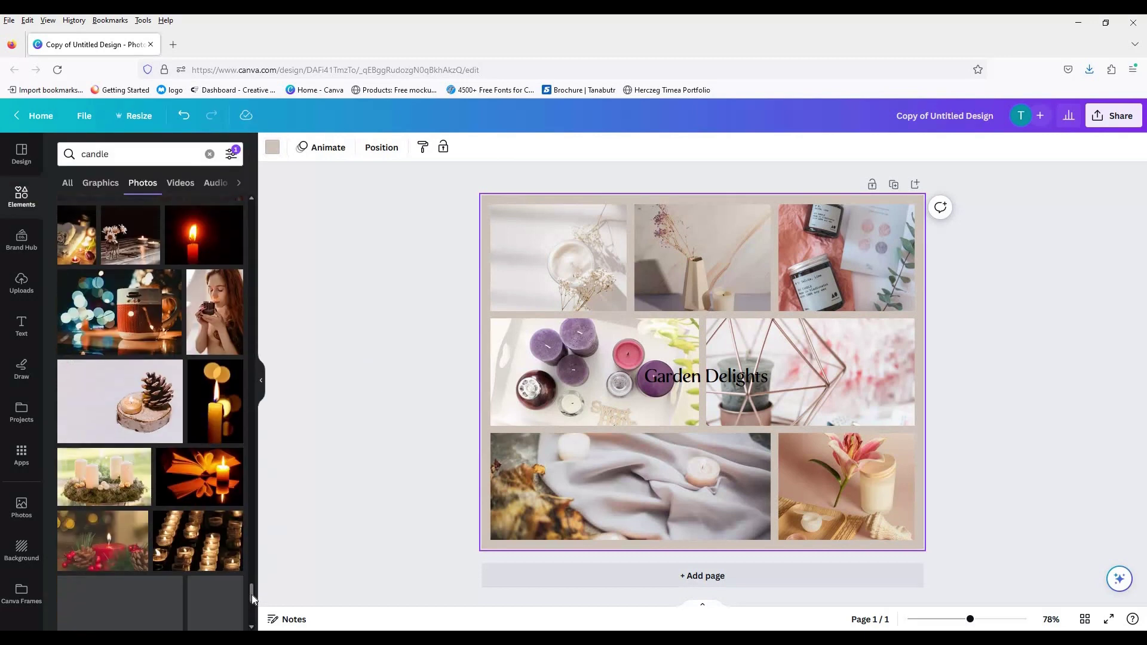
{"action": "left_click", "coordinate": [148, 154]}
{"action": "type", "text": "floral"}
{"action": "key", "text": "Return"}
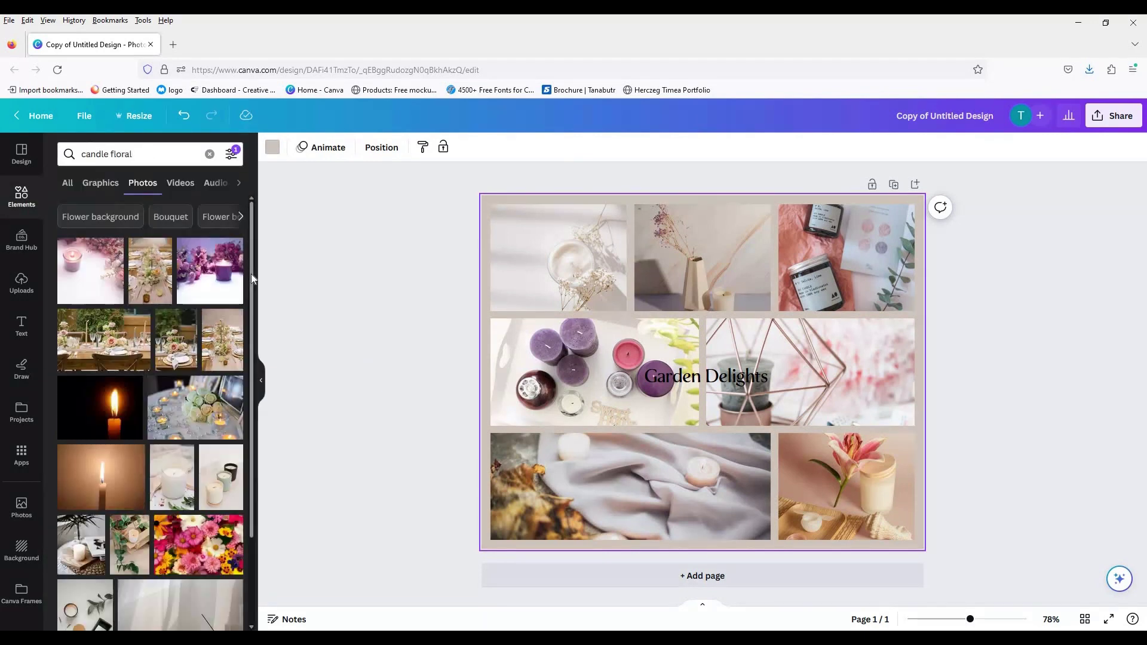
{"action": "left_click_drag", "start_coordinate": [90, 270], "coordinate": [615, 412]}
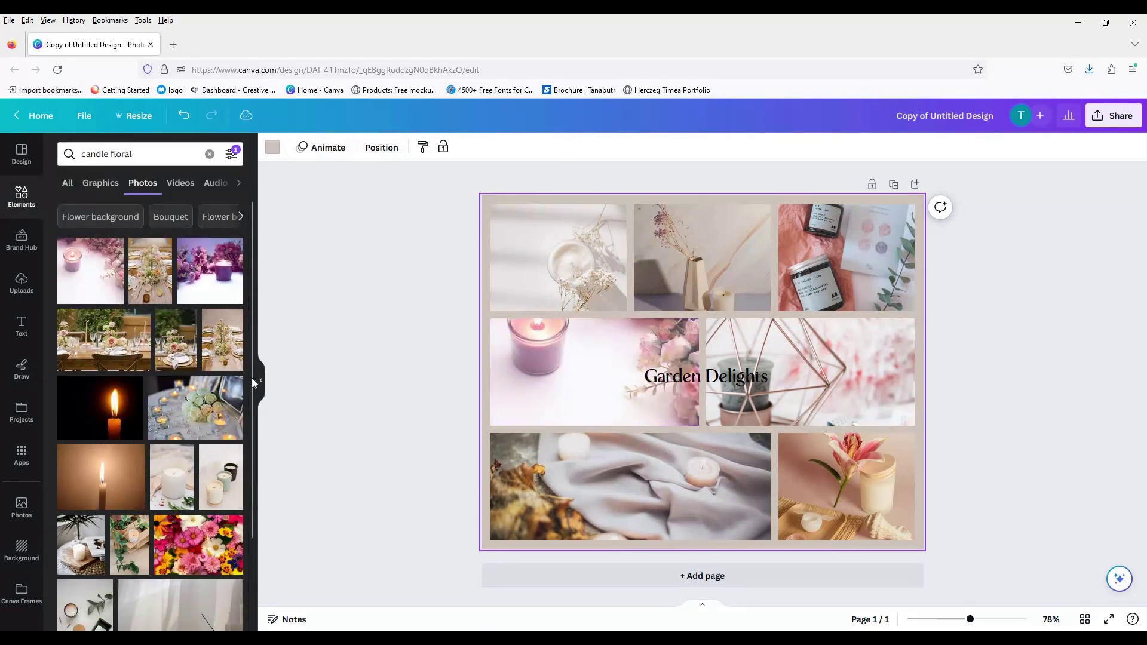
- Replace the candle jars photo in the top-right frame with the pink blossoms photo
{"action": "scroll", "coordinate": [252, 378], "scroll_direction": "down", "scroll_amount": 7}
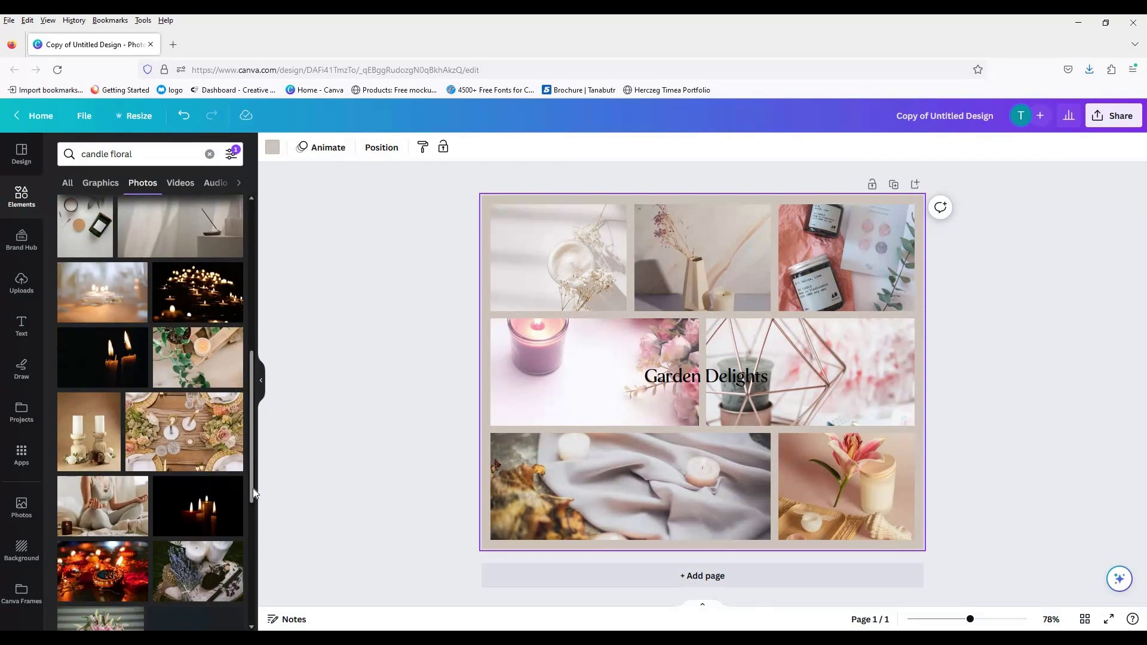
{"action": "scroll", "coordinate": [251, 490], "scroll_direction": "down", "scroll_amount": 5}
{"action": "left_click_drag", "start_coordinate": [102, 448], "coordinate": [882, 258]}
{"action": "left_click_drag", "start_coordinate": [250, 462], "coordinate": [251, 287]}
- Enlarge the "Garden Delights" title to about size 53.4, centred across the two middle frames
{"action": "left_click", "coordinate": [704, 379]}
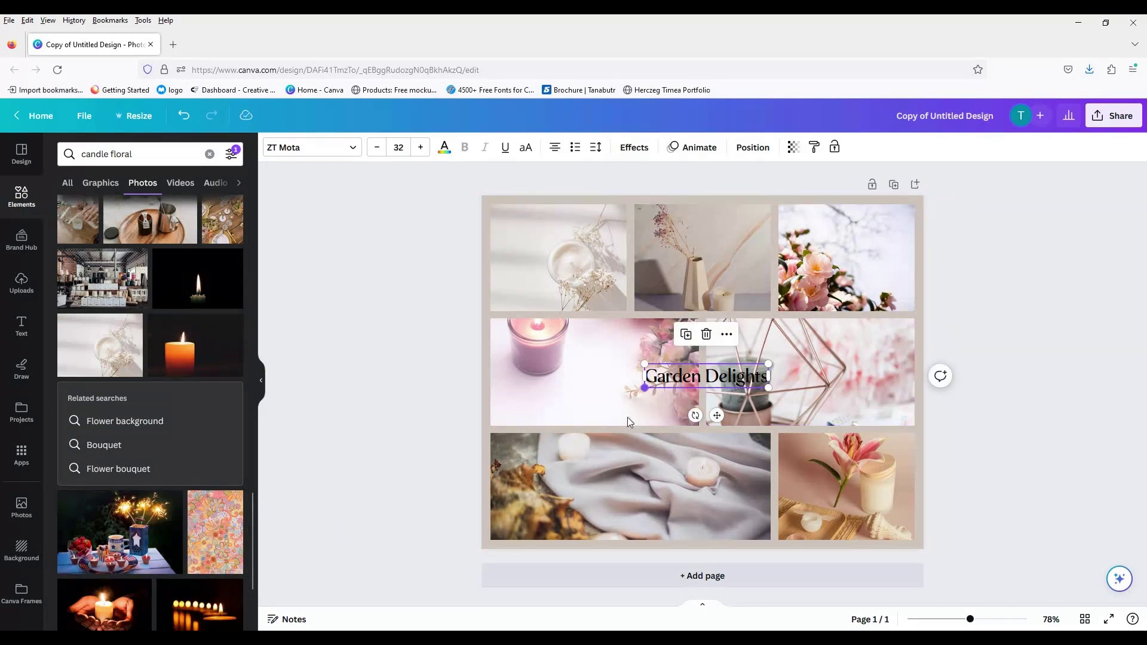
{"action": "left_click_drag", "start_coordinate": [645, 389], "coordinate": [562, 404]}
{"action": "left_click_drag", "start_coordinate": [663, 383], "coordinate": [777, 322]}
- Add a row of three circles above the title and color them pale lavender, grey-purple and muted red
{"action": "left_click", "coordinate": [22, 197]}
{"action": "left_click", "coordinate": [81, 252]}
{"action": "left_click", "coordinate": [638, 320]}
{"action": "left_click", "coordinate": [331, 148]}
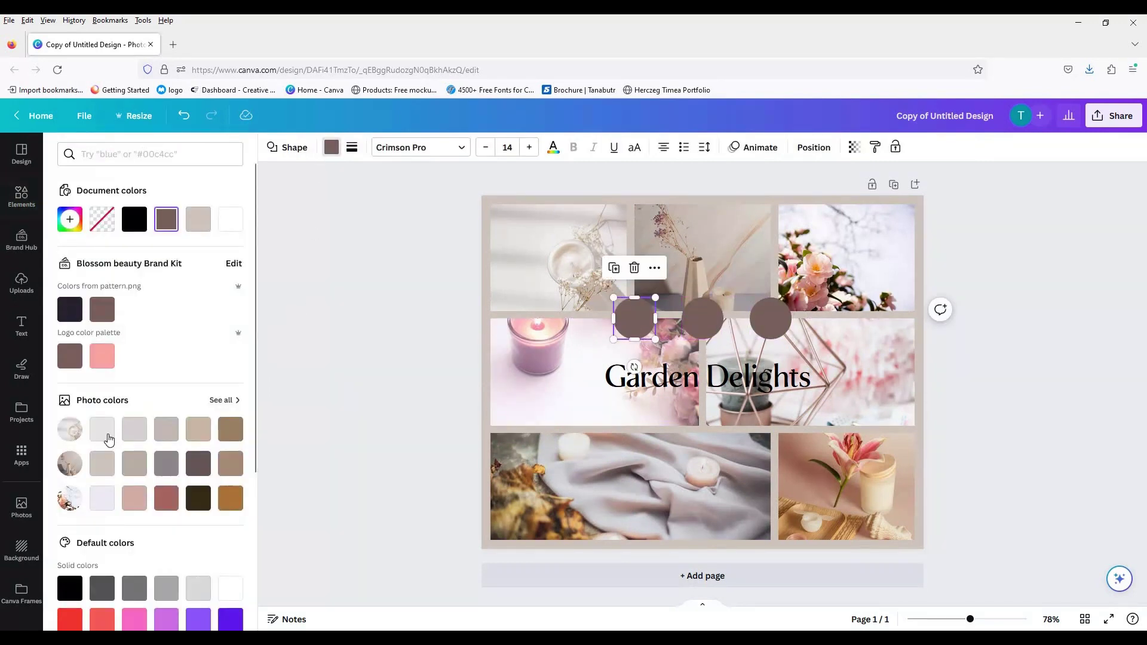
{"action": "left_click", "coordinate": [101, 429]}
{"action": "left_click", "coordinate": [683, 323]}
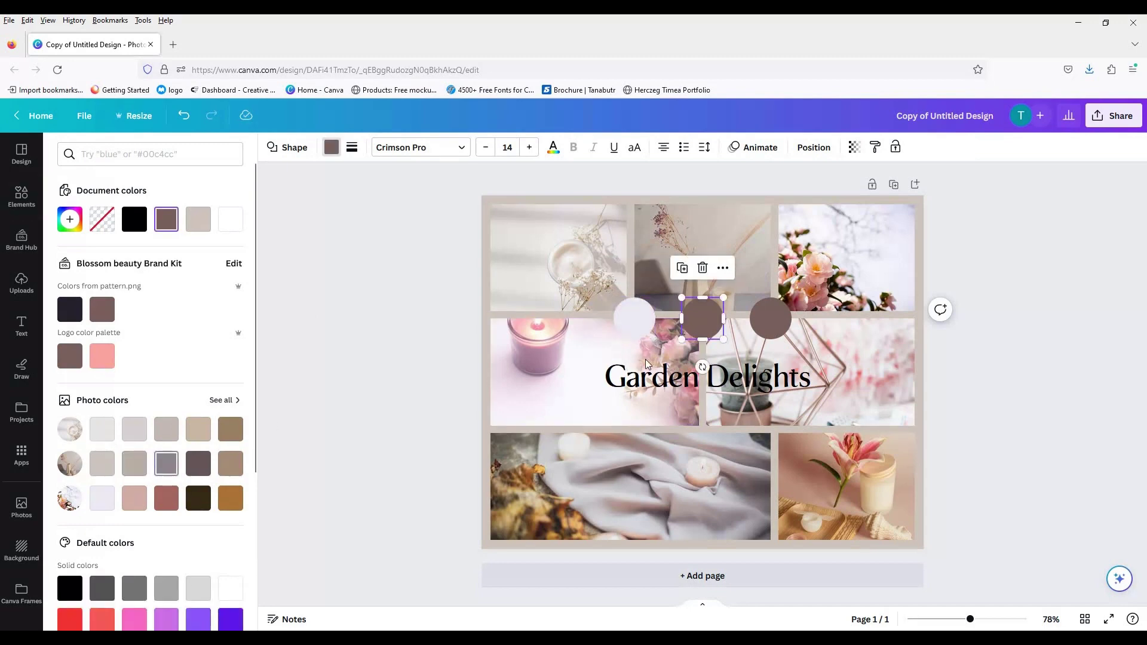
{"action": "left_click", "coordinate": [765, 322]}
- Try the Spicy Rice, Brant, Dantesque and Futura Light fonts on the "Garden Delights" title
{"action": "left_click", "coordinate": [705, 377]}
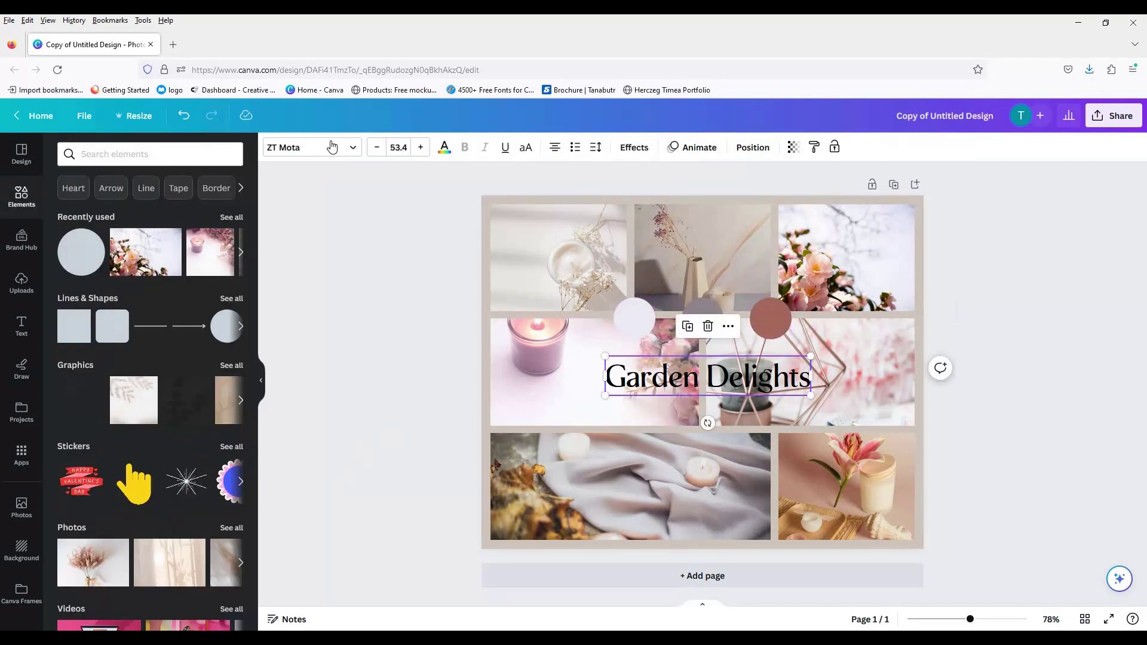
{"action": "left_click", "coordinate": [326, 149]}
{"action": "left_click", "coordinate": [212, 378]}
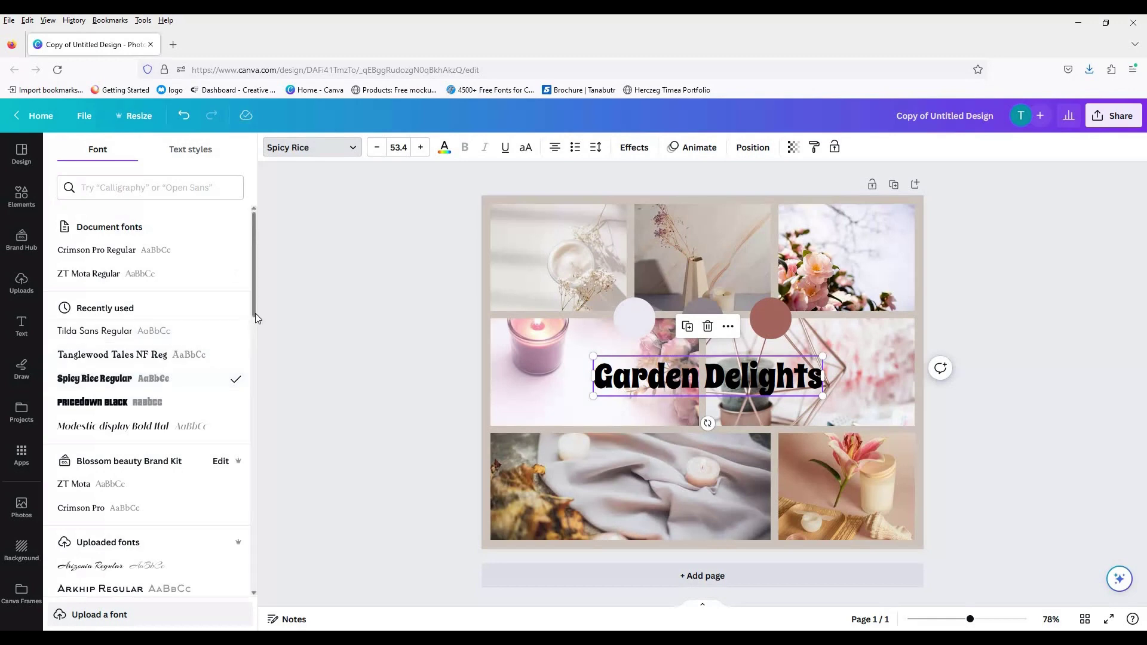
{"action": "scroll", "coordinate": [239, 377], "scroll_direction": "down", "scroll_amount": 5}
{"action": "left_click", "coordinate": [129, 377]}
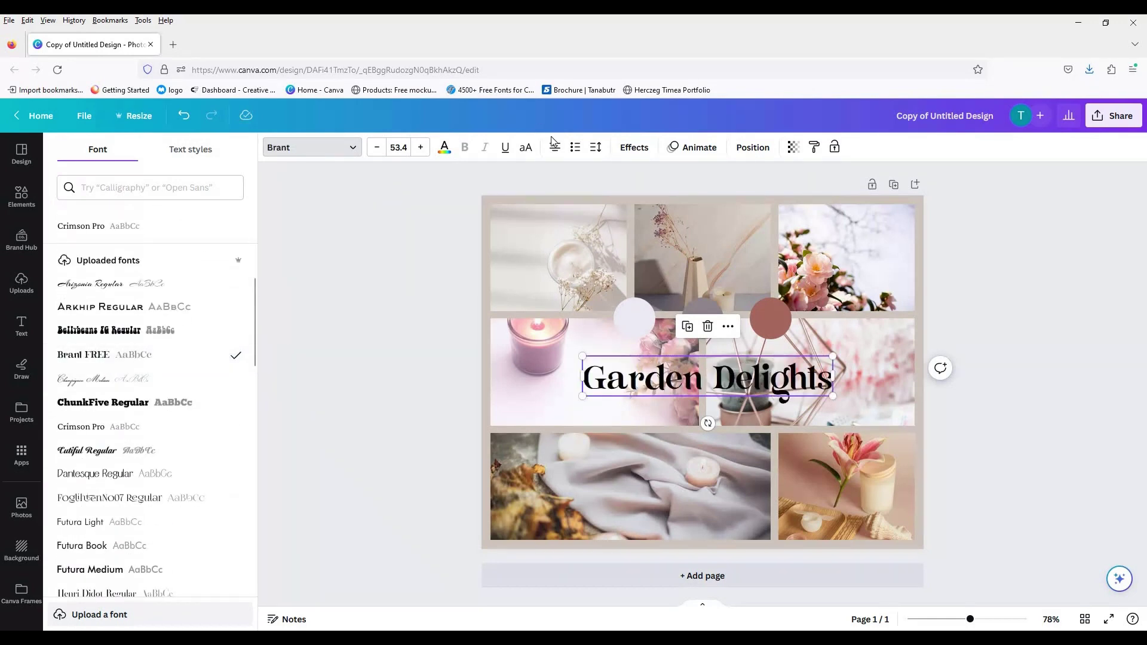
{"action": "left_click", "coordinate": [533, 149]}
{"action": "left_click", "coordinate": [233, 474]}
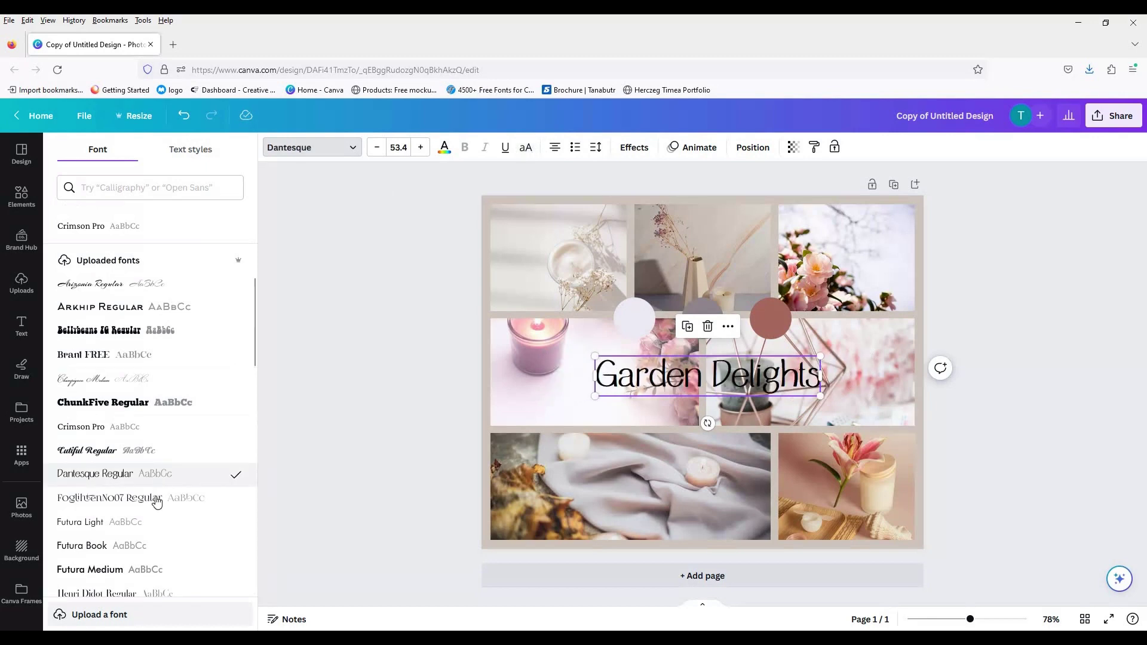
{"action": "left_click", "coordinate": [156, 498]}
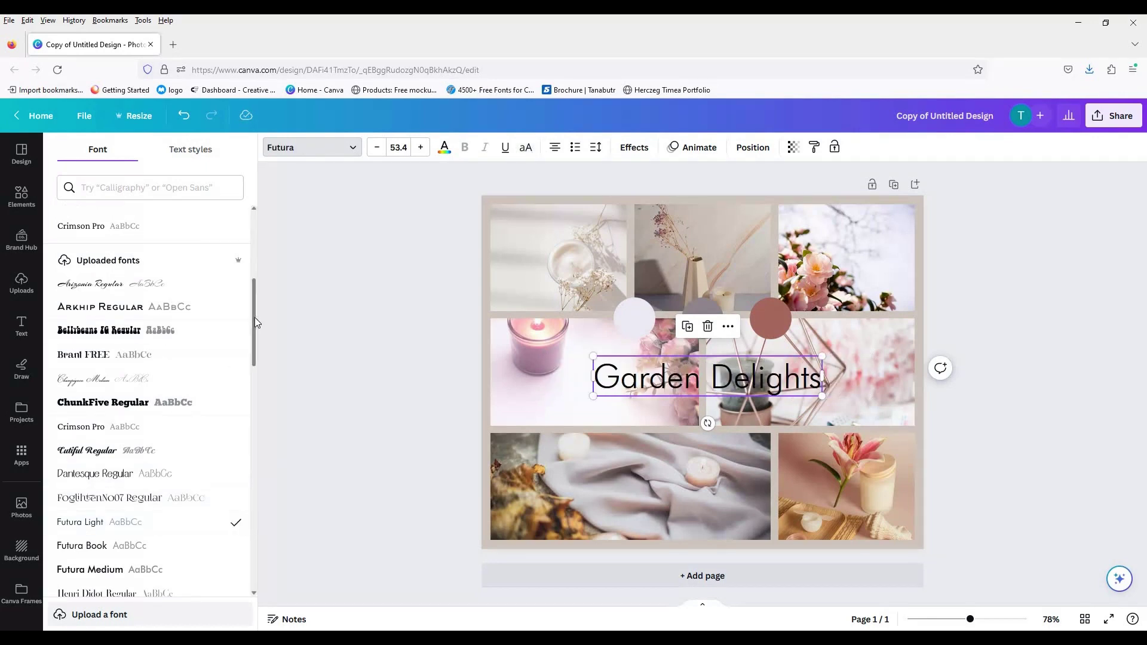
- Compare more uploaded fonts on the title, including Lemon Love and Londrina Solid, and set it to Maytra Regular
{"action": "left_click_drag", "start_coordinate": [255, 317], "coordinate": [255, 398]}
{"action": "left_click", "coordinate": [127, 454]}
{"action": "left_click", "coordinate": [119, 544]}
{"action": "left_click", "coordinate": [152, 390]}
{"action": "left_click", "coordinate": [153, 411]}
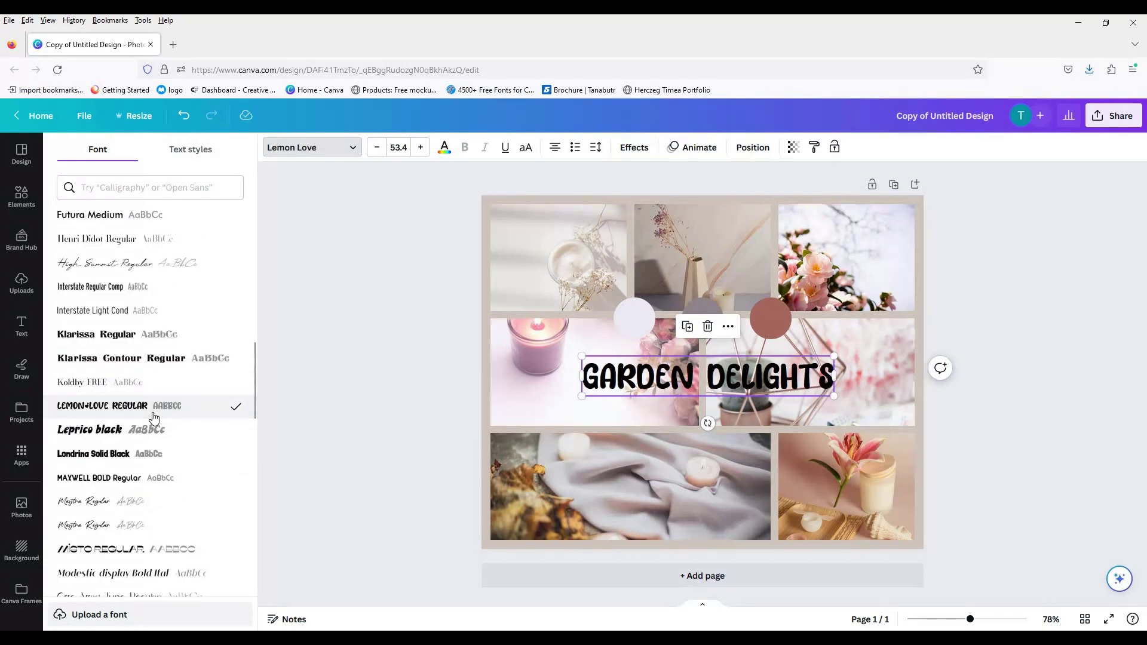
{"action": "left_click", "coordinate": [149, 441]}
{"action": "left_click", "coordinate": [149, 454]}
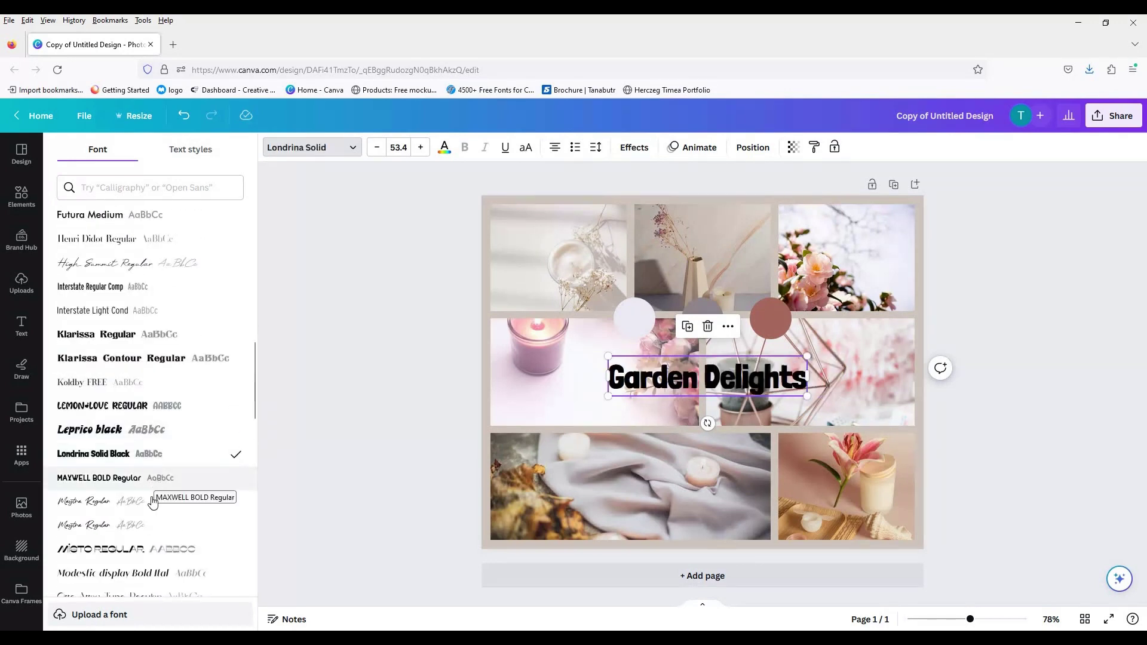
{"action": "left_click", "coordinate": [148, 478]}
{"action": "left_click", "coordinate": [145, 504]}
- Duplicate the title onto the wide lower photo and set the copy's font to Soerjapoetera
{"action": "left_click_drag", "start_coordinate": [741, 373], "coordinate": [735, 454], "text": "alt"}
{"action": "left_click", "coordinate": [195, 568]}
{"action": "left_click_drag", "start_coordinate": [255, 358], "coordinate": [252, 418]}
{"action": "left_click", "coordinate": [153, 312]}
{"action": "left_click", "coordinate": [151, 357]}
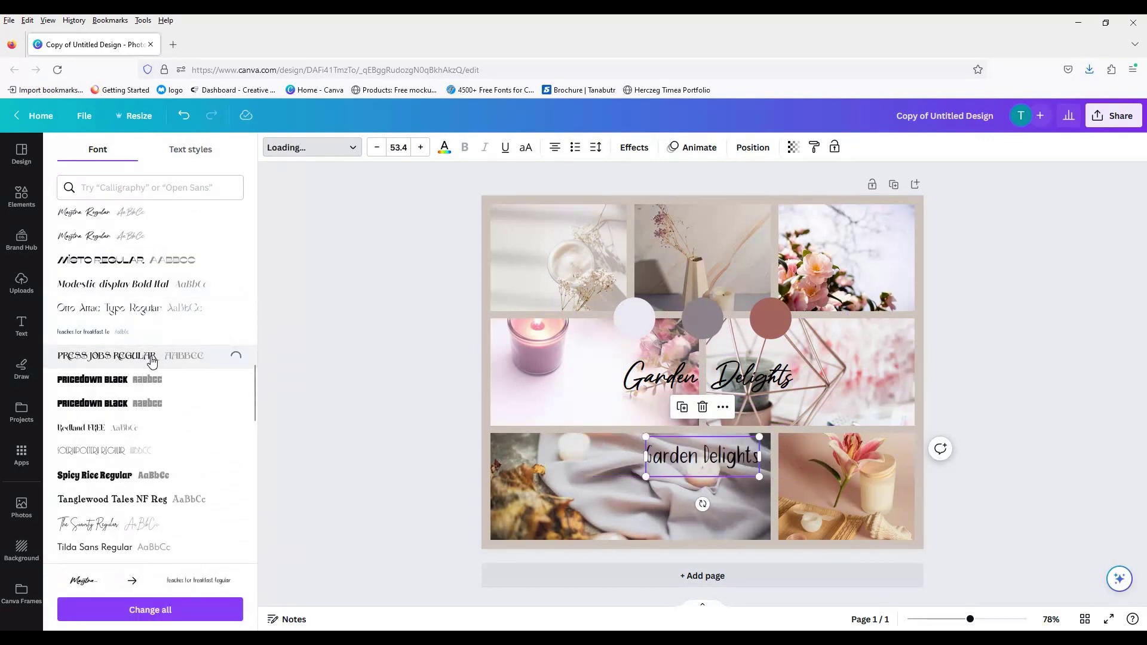
{"action": "left_click", "coordinate": [146, 428]}
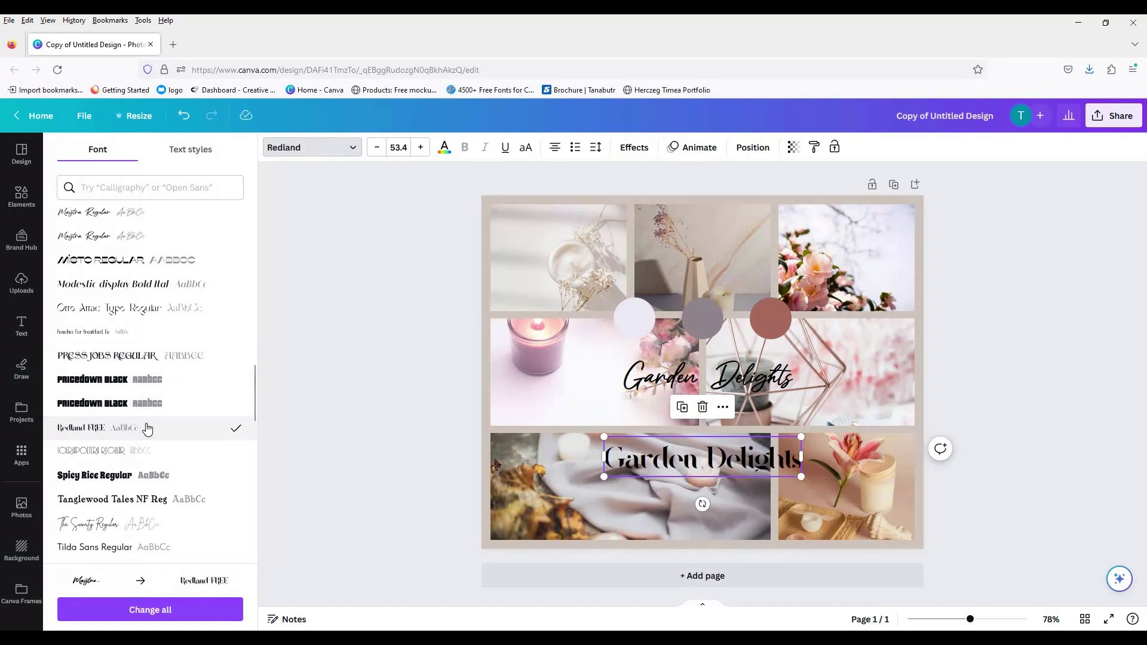
{"action": "left_click", "coordinate": [142, 459]}
- Move the Soerjapoetera title to the middle of the draped-cloth photo and the Maytra title onto the pink candle photo
{"action": "left_click", "coordinate": [697, 467]}
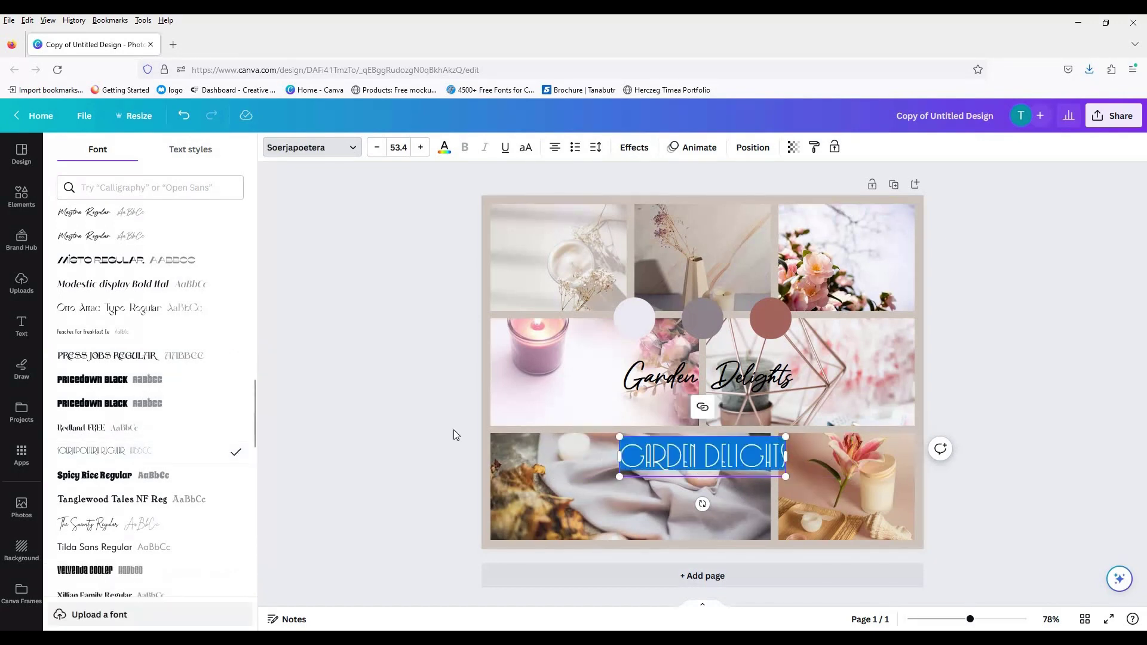
{"action": "left_click", "coordinate": [456, 436]}
{"action": "left_click_drag", "start_coordinate": [712, 465], "coordinate": [645, 494]}
{"action": "left_click_drag", "start_coordinate": [706, 378], "coordinate": [588, 378]}
{"action": "left_click", "coordinate": [410, 446]}
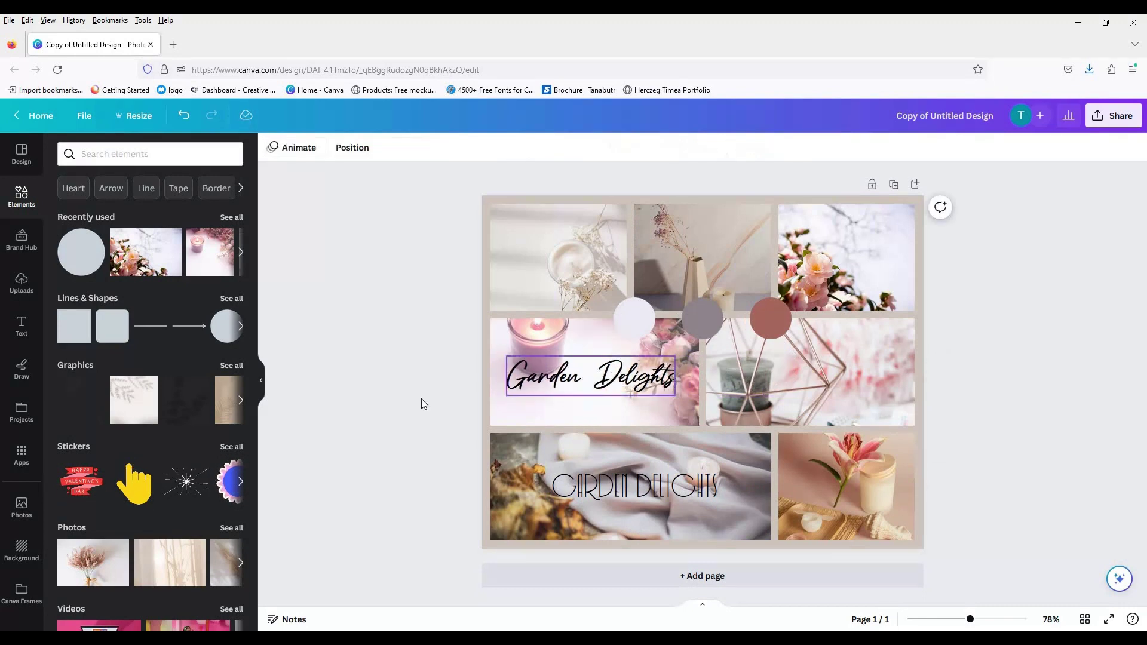
- Add the size 18 Crimson Pro subheading "SCENTED CANDLE" under the script title and copy it beneath the second title
{"action": "left_click", "coordinate": [23, 325]}
{"action": "left_click", "coordinate": [174, 284]}
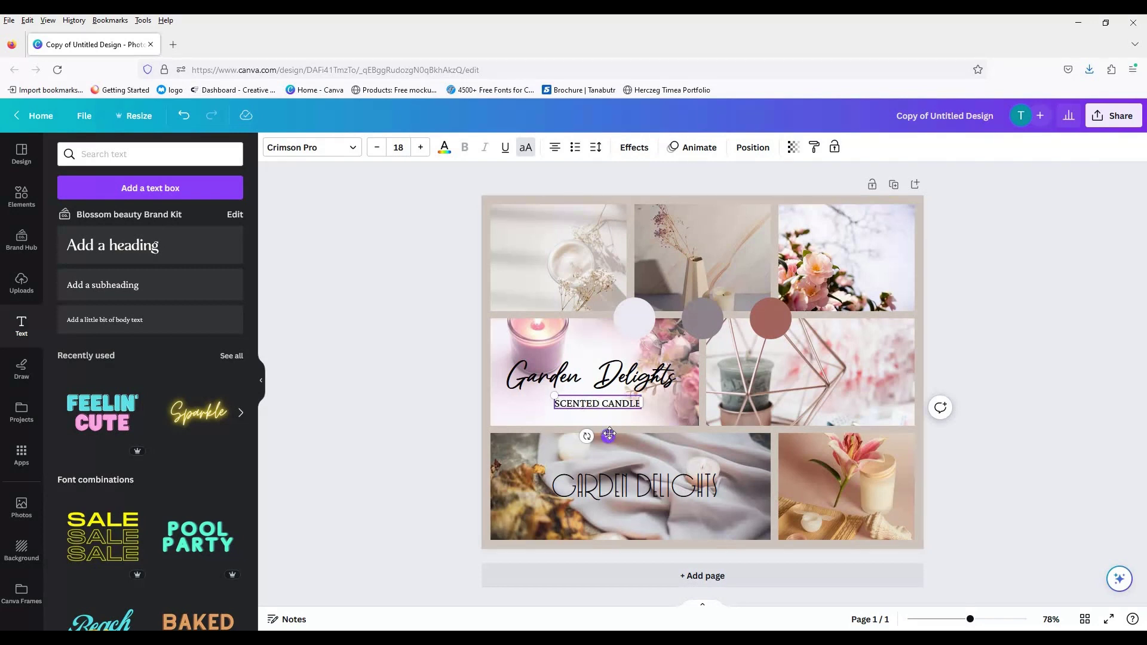
{"action": "left_click_drag", "start_coordinate": [640, 541], "coordinate": [646, 554]}
- Enlarge the "SCENTED CANDLE" subheading under the script title to about size 22.5 and centre it below that title
{"action": "left_click", "coordinate": [560, 400]}
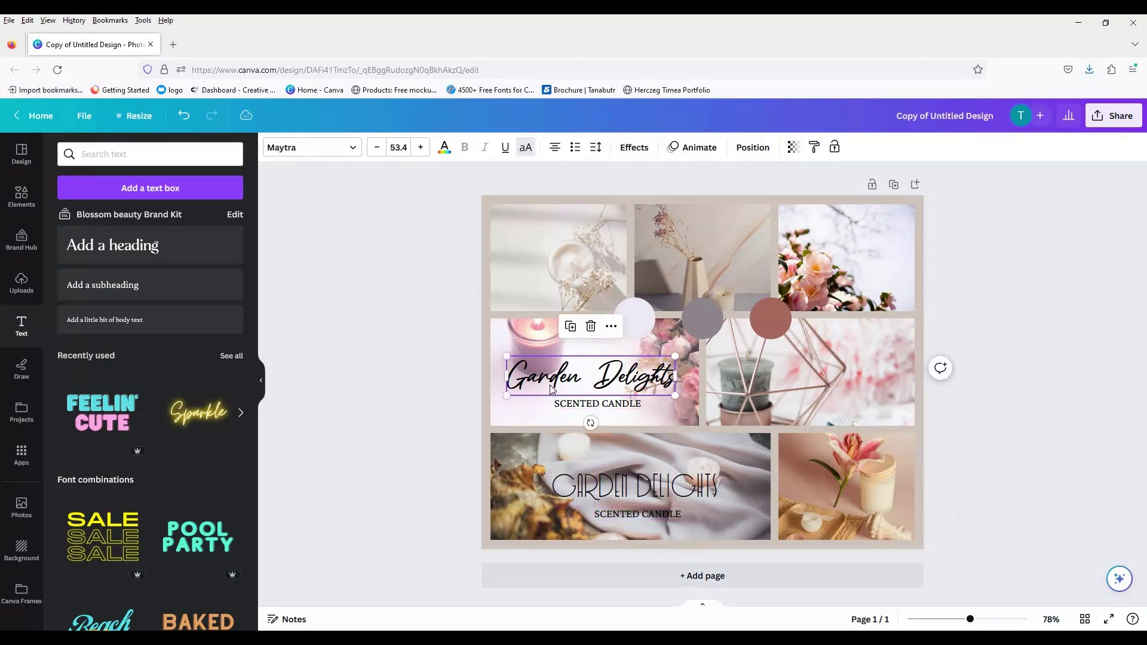
{"action": "left_click", "coordinate": [561, 399]}
{"action": "left_click_drag", "start_coordinate": [561, 399], "coordinate": [535, 387]}
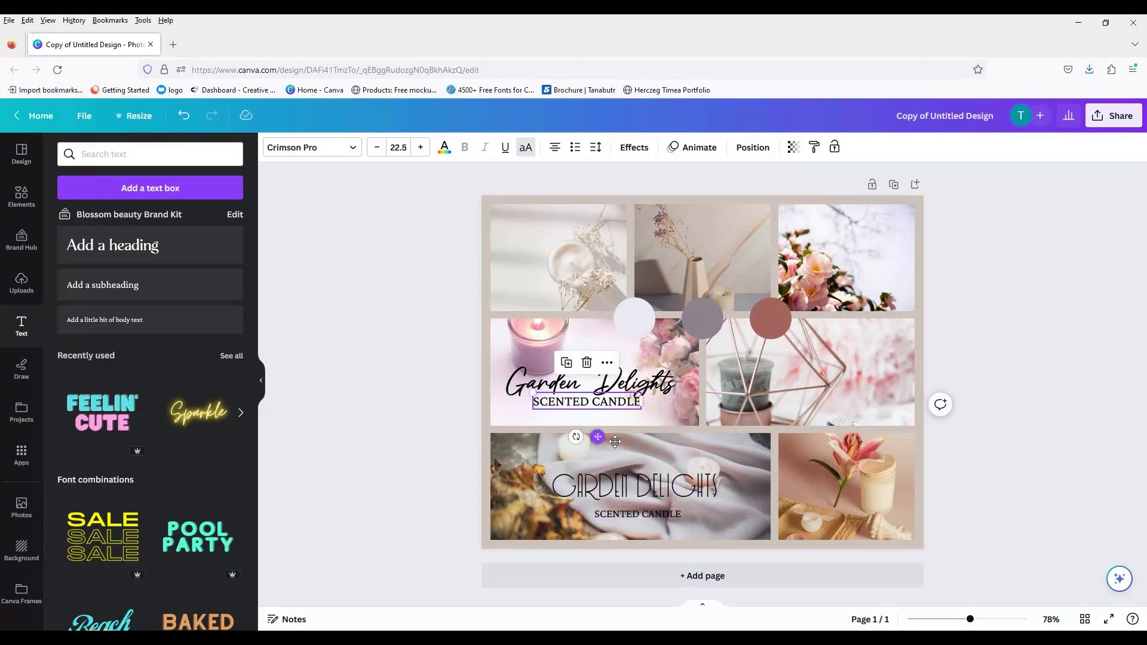
{"action": "left_click_drag", "start_coordinate": [598, 436], "coordinate": [604, 442]}
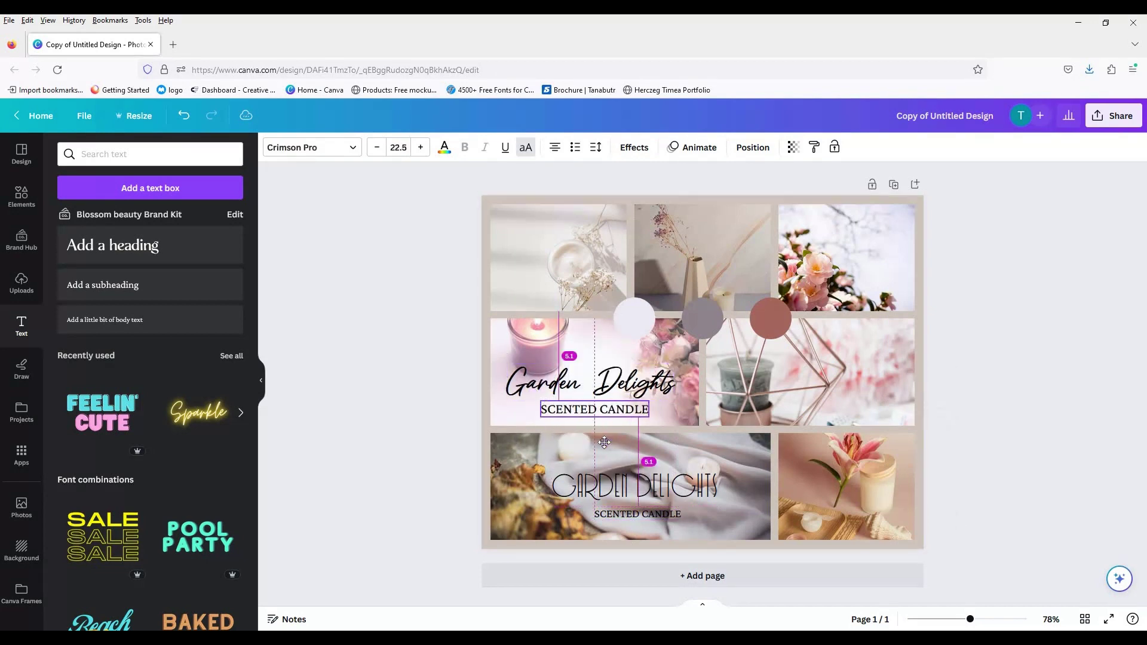
- Reposition the script title pair on the pink candle photo and enlarge the other title's subheading to about size 23.8
{"action": "left_click", "coordinate": [641, 390], "text": "shift"}
{"action": "left_click_drag", "start_coordinate": [642, 390], "coordinate": [646, 377]}
{"action": "left_click_drag", "start_coordinate": [637, 489], "coordinate": [610, 513]}
{"action": "left_click_drag", "start_coordinate": [577, 507], "coordinate": [549, 502]}
{"action": "left_click_drag", "start_coordinate": [621, 547], "coordinate": [641, 550]}
- Swap the two title-and-subheading pairs, putting the script pair on the draped-cloth photo and the Soerjapoetera pair on the pink candle photo
{"action": "left_click", "coordinate": [596, 475], "text": "shift"}
{"action": "left_click_drag", "start_coordinate": [595, 475], "coordinate": [793, 360]}
{"action": "left_click", "coordinate": [798, 339]}
{"action": "left_click", "coordinate": [574, 371]}
{"action": "left_click", "coordinate": [587, 399], "text": "shift"}
{"action": "left_click_drag", "start_coordinate": [586, 399], "coordinate": [639, 513]}
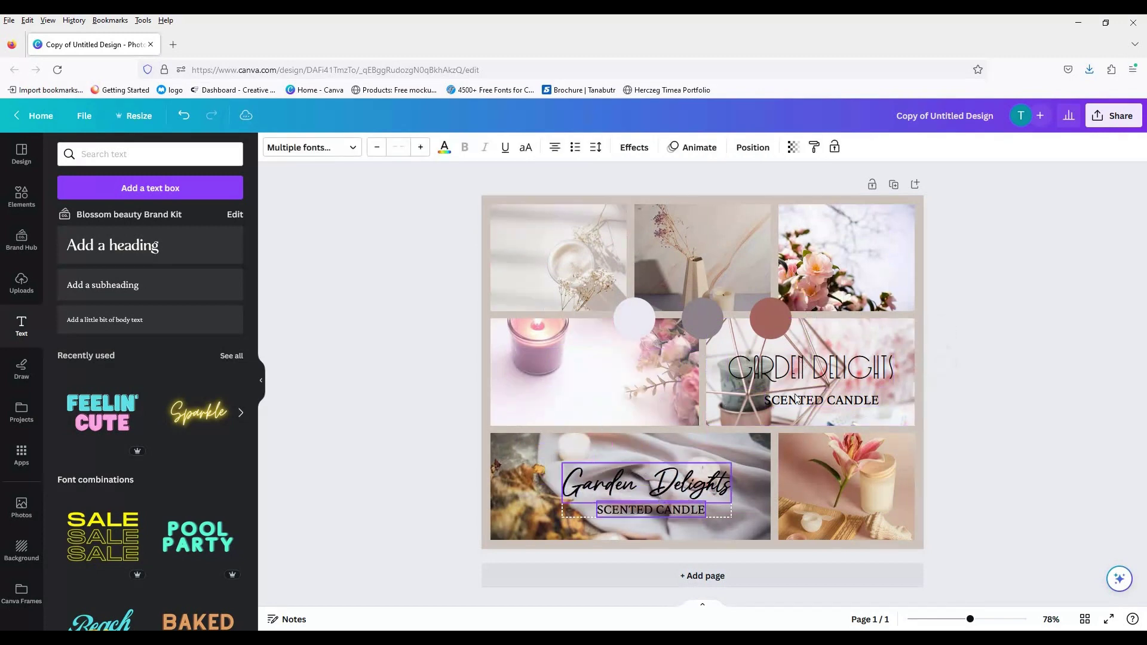
{"action": "left_click", "coordinate": [798, 370]}
{"action": "left_click", "coordinate": [798, 399], "text": "shift"}
{"action": "left_click_drag", "start_coordinate": [798, 399], "coordinate": [576, 401]}
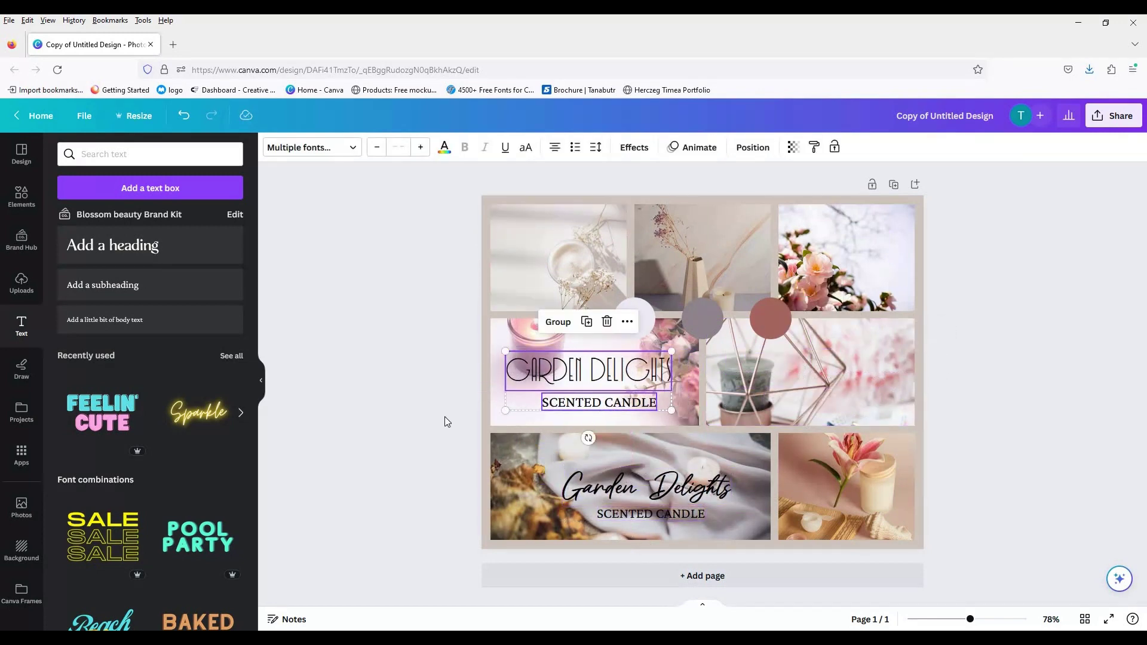
- Try the Modestic display, Redland FREE, Tanglewood Tales NF and Tilda Sans fonts on the pink candle photo's subheading
{"action": "left_click", "coordinate": [595, 403]}
{"action": "left_click", "coordinate": [311, 147]}
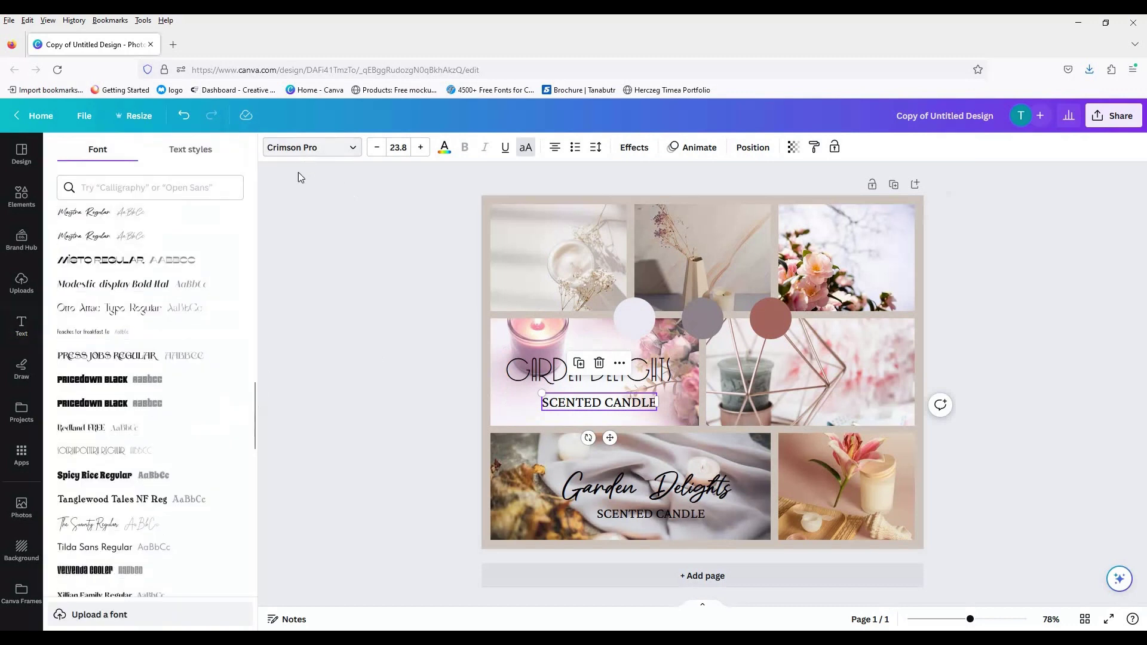
{"action": "left_click", "coordinate": [179, 286]}
{"action": "left_click", "coordinate": [129, 333]}
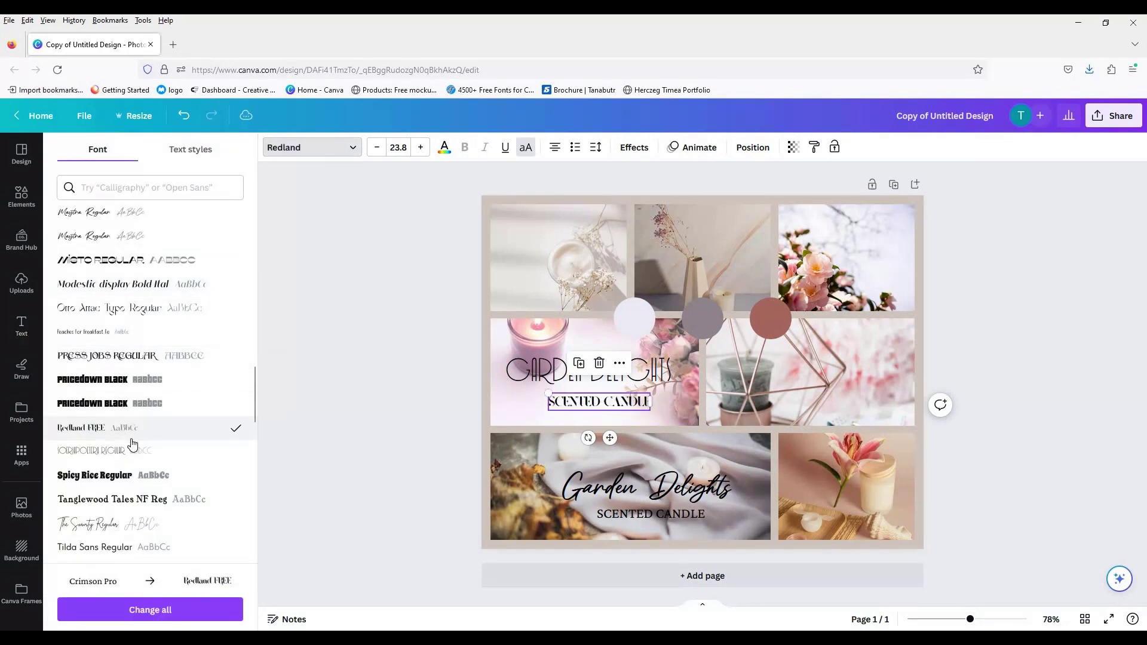
{"action": "left_click", "coordinate": [130, 499]}
{"action": "left_click", "coordinate": [129, 548]}
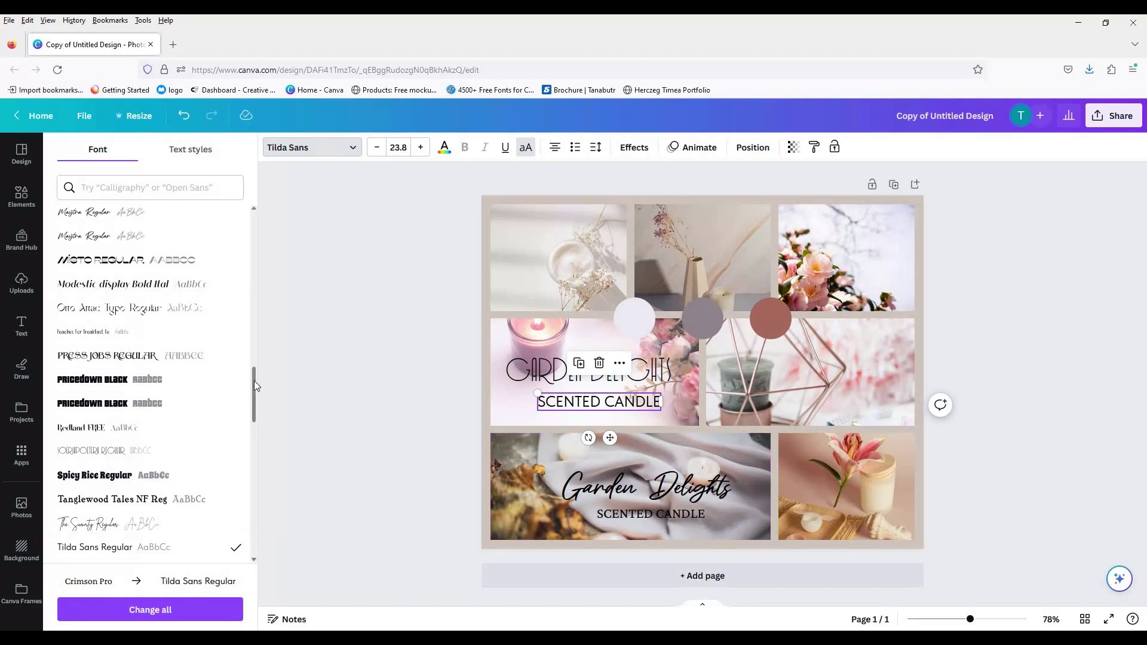
- Try the Futura Medium, Book and Light fonts on the pink candle photo's subheading and return it to Crimson Pro
{"action": "left_click_drag", "start_coordinate": [254, 381], "coordinate": [256, 317]}
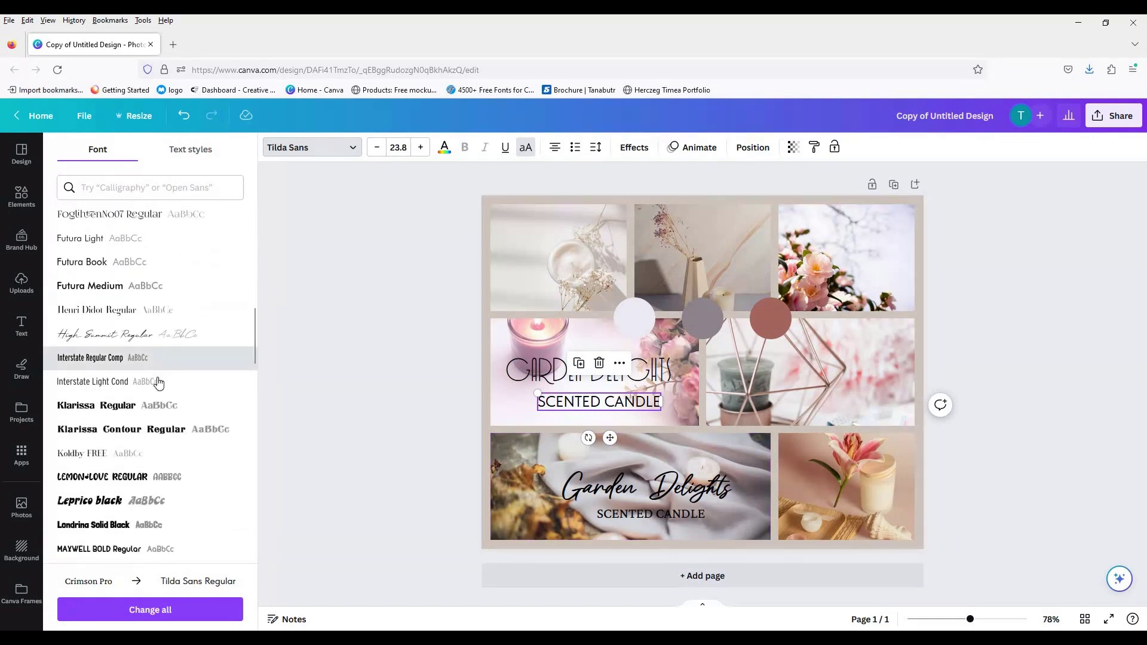
{"action": "left_click", "coordinate": [106, 286]}
{"action": "left_click", "coordinate": [103, 274]}
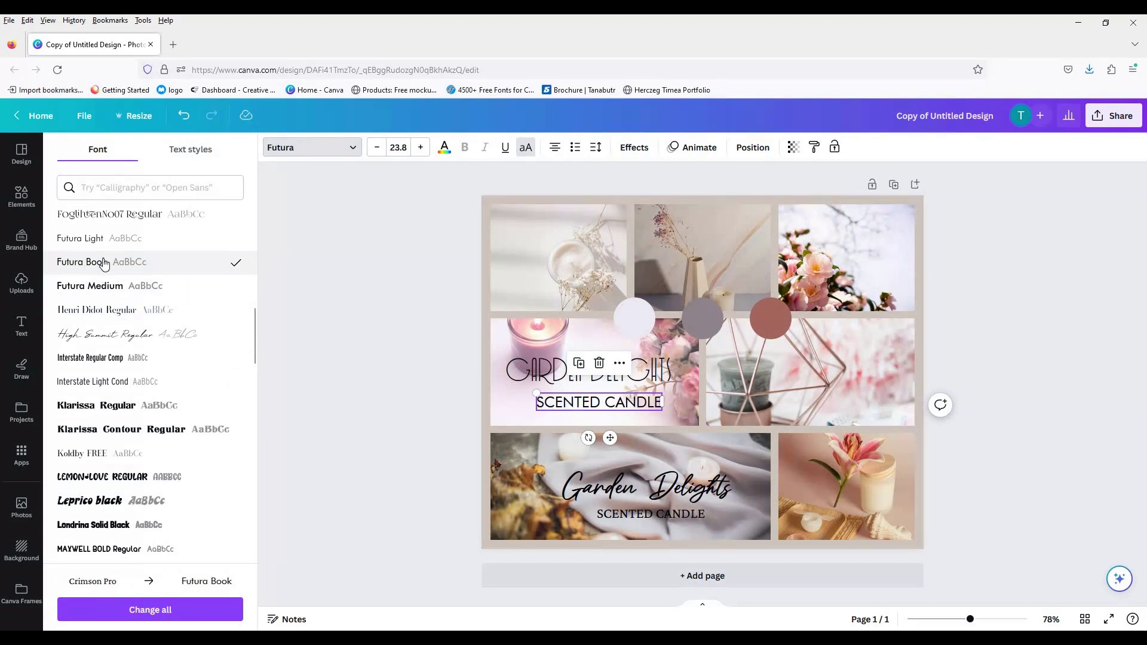
{"action": "left_click", "coordinate": [102, 239]}
{"action": "scroll", "coordinate": [179, 299], "scroll_direction": "up", "scroll_amount": 3}
{"action": "left_click", "coordinate": [159, 302]}
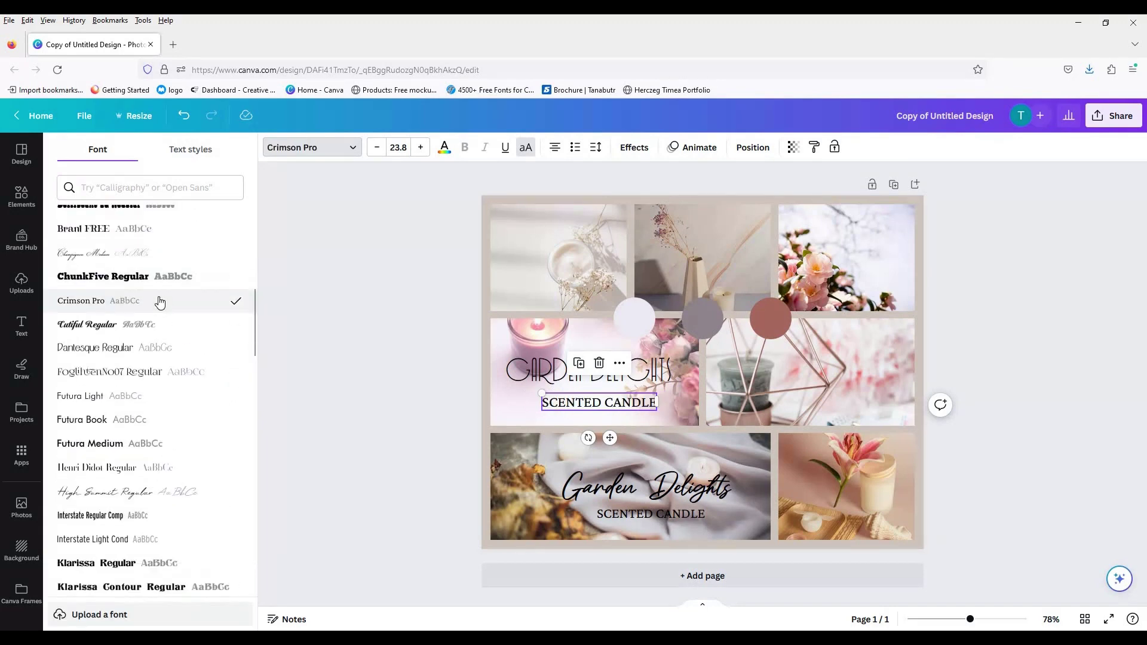
- Nudge the pink candle photo's subheading, try Brant FREE on it, and settle on Crimson Pro at size 21.8
{"action": "left_click_drag", "start_coordinate": [616, 432], "coordinate": [610, 434]}
{"action": "left_click", "coordinate": [159, 226]}
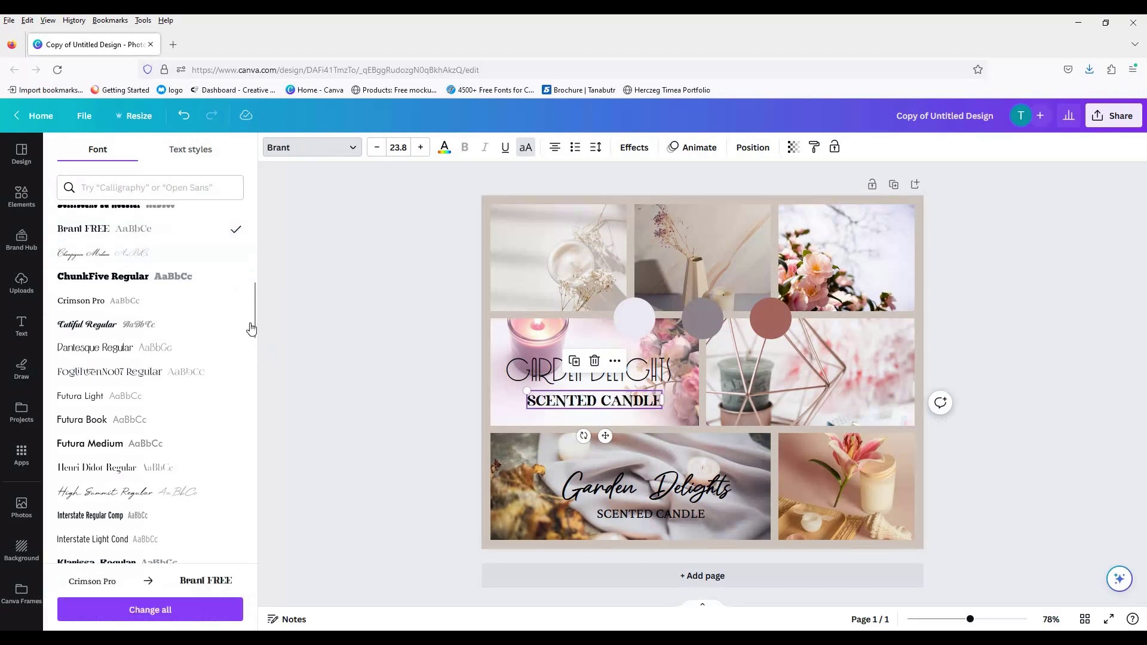
{"action": "scroll", "coordinate": [251, 299], "scroll_direction": "up", "scroll_amount": 4}
{"action": "left_click", "coordinate": [119, 476]}
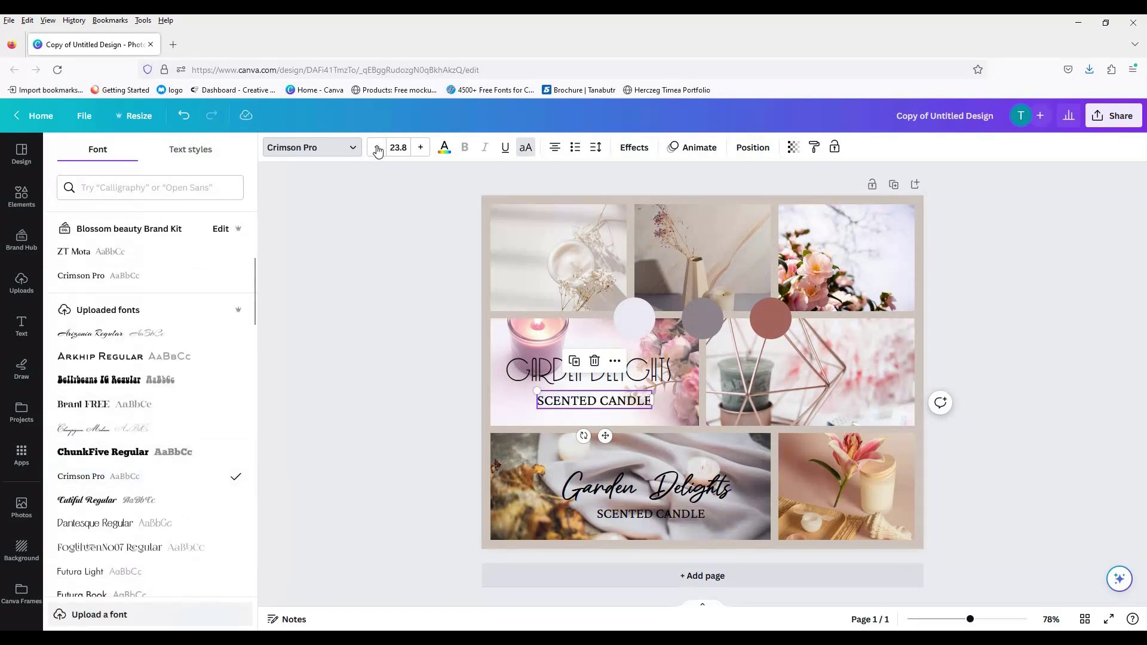
- Try the Brant FREE, Dantesque, Futura Light and Henri Didot fonts on the draped-cloth photo's subheading
{"action": "left_click", "coordinate": [626, 513]}
{"action": "left_click", "coordinate": [182, 406]}
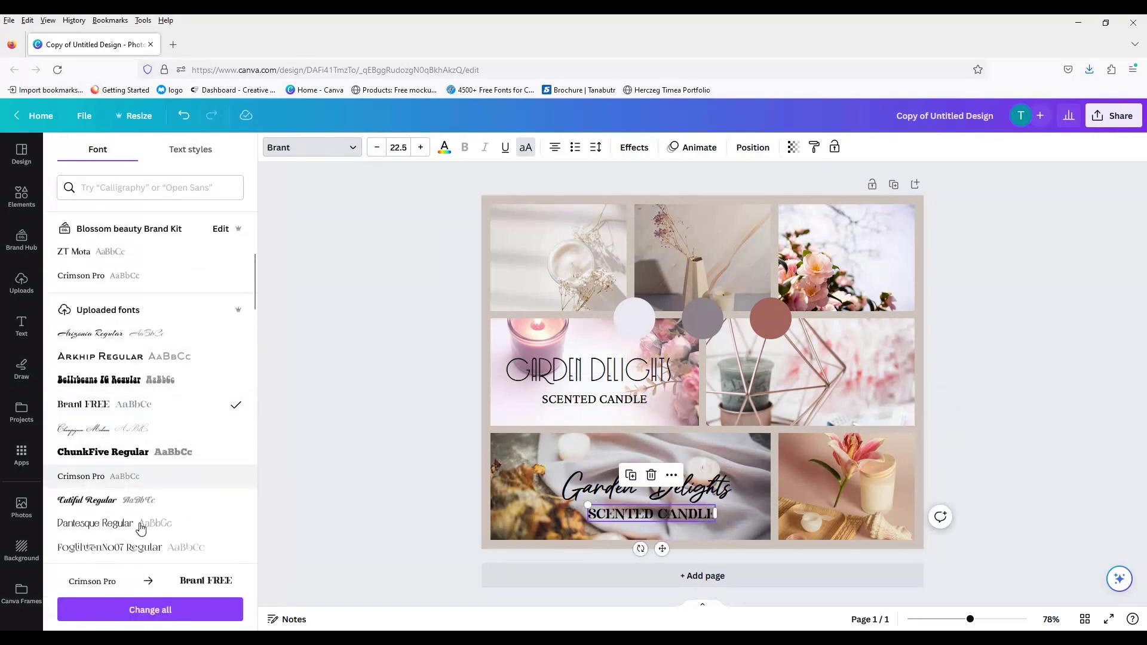
{"action": "left_click", "coordinate": [179, 523]}
{"action": "scroll", "coordinate": [255, 276], "scroll_direction": "down", "scroll_amount": 3}
{"action": "left_click", "coordinate": [153, 396]}
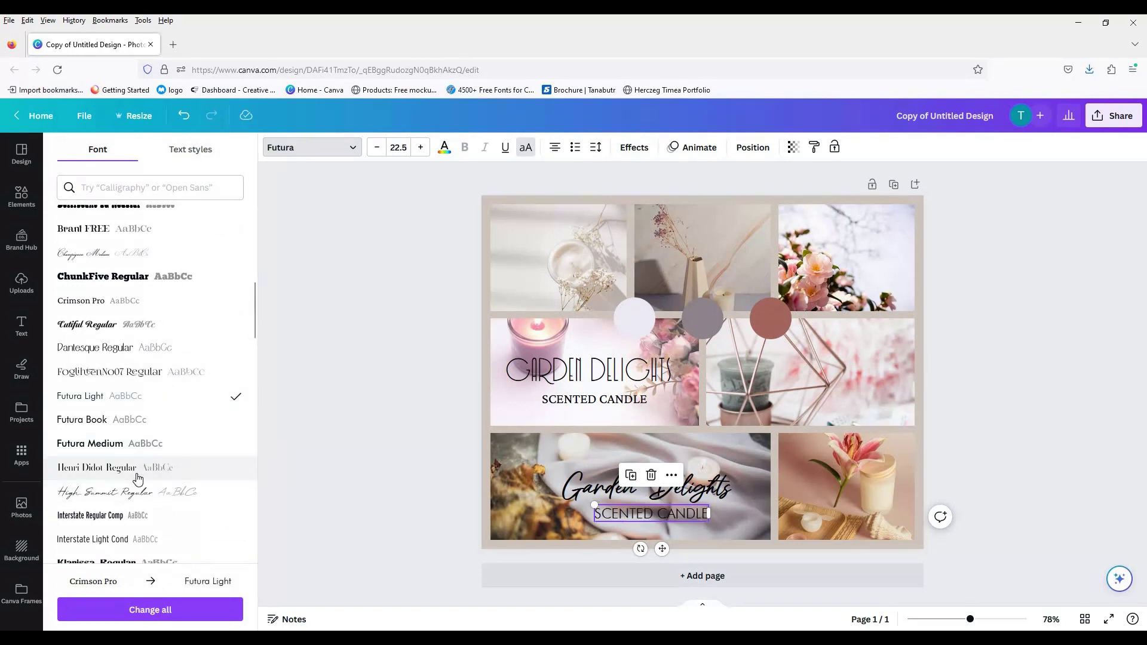
{"action": "left_click", "coordinate": [145, 469]}
{"action": "left_click", "coordinate": [136, 525]}
- Try the Interstate Light Cond, Koldby FREE and Modestic display Bold Ital fonts on the draped-cloth photo's subheading
{"action": "scroll", "coordinate": [155, 418], "scroll_direction": "down", "scroll_amount": 4}
{"action": "left_click", "coordinate": [119, 327]}
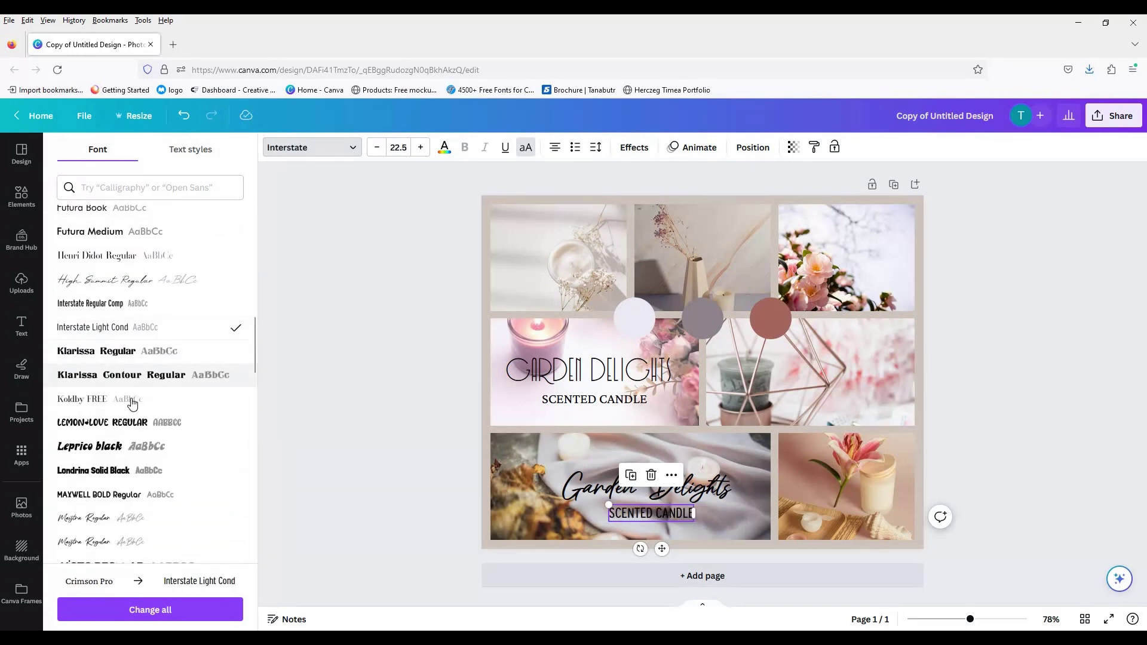
{"action": "left_click", "coordinate": [132, 405]}
{"action": "scroll", "coordinate": [256, 345], "scroll_direction": "down", "scroll_amount": 3}
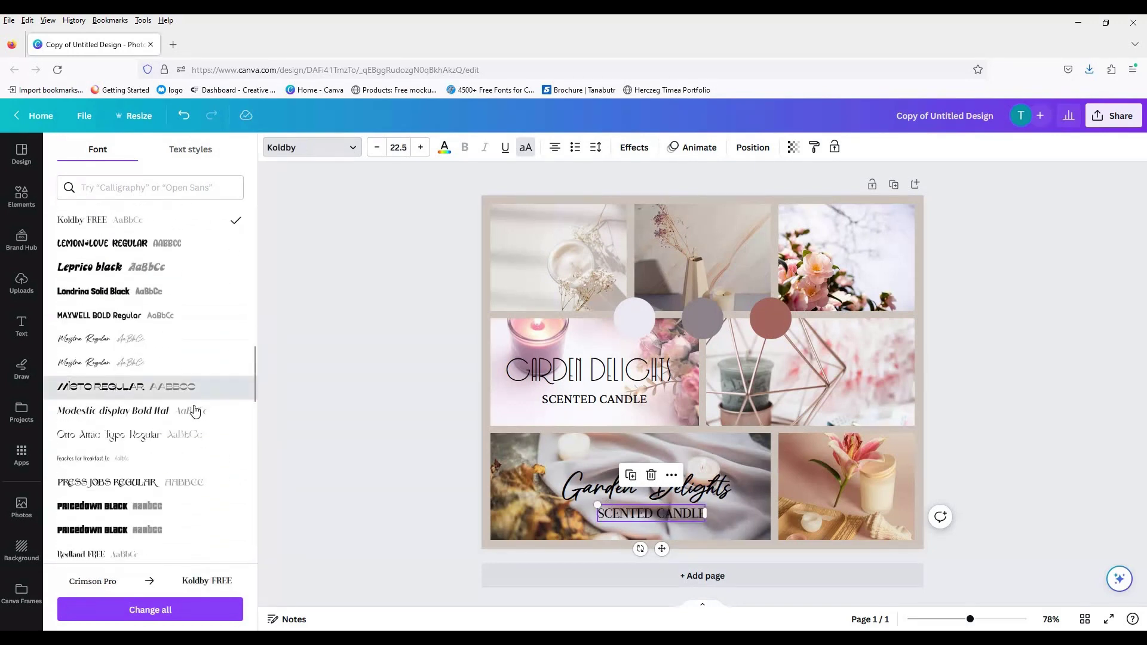
{"action": "left_click", "coordinate": [196, 411]}
{"action": "left_click", "coordinate": [391, 521]}
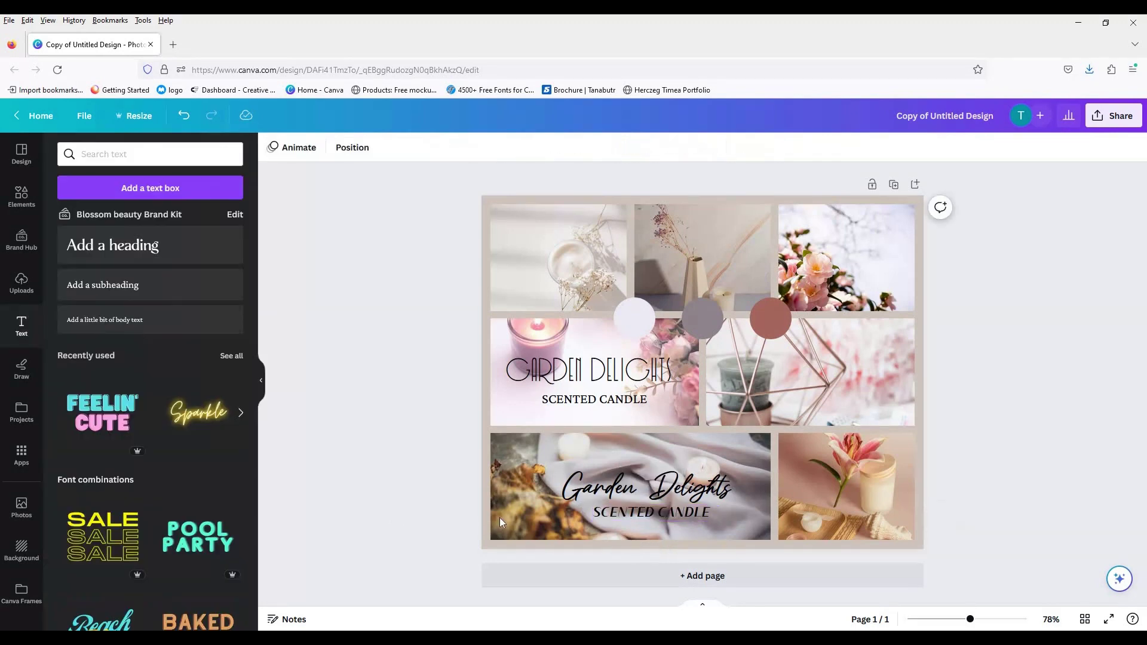
- Compare Redland FREE with other fonts on the draped-cloth photo's subheading and set it to Tilda Sans Regular at size 20.5
{"action": "left_click", "coordinate": [618, 512]}
{"action": "left_click", "coordinate": [311, 147]}
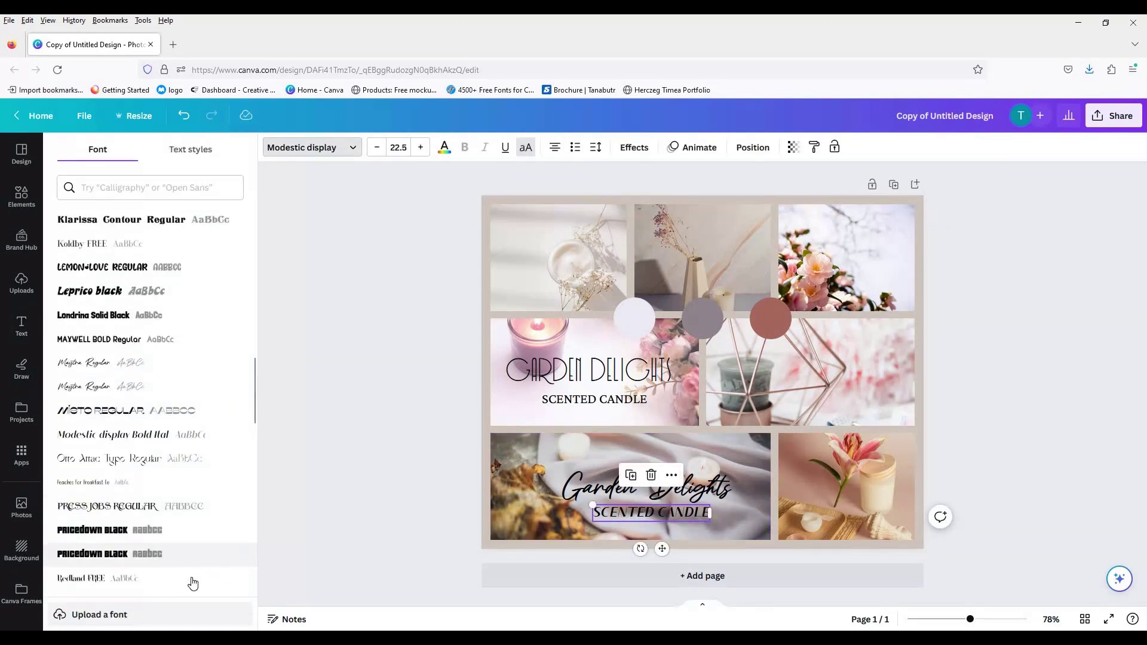
{"action": "left_click", "coordinate": [189, 578]}
{"action": "scroll", "coordinate": [254, 399], "scroll_direction": "down", "scroll_amount": 5}
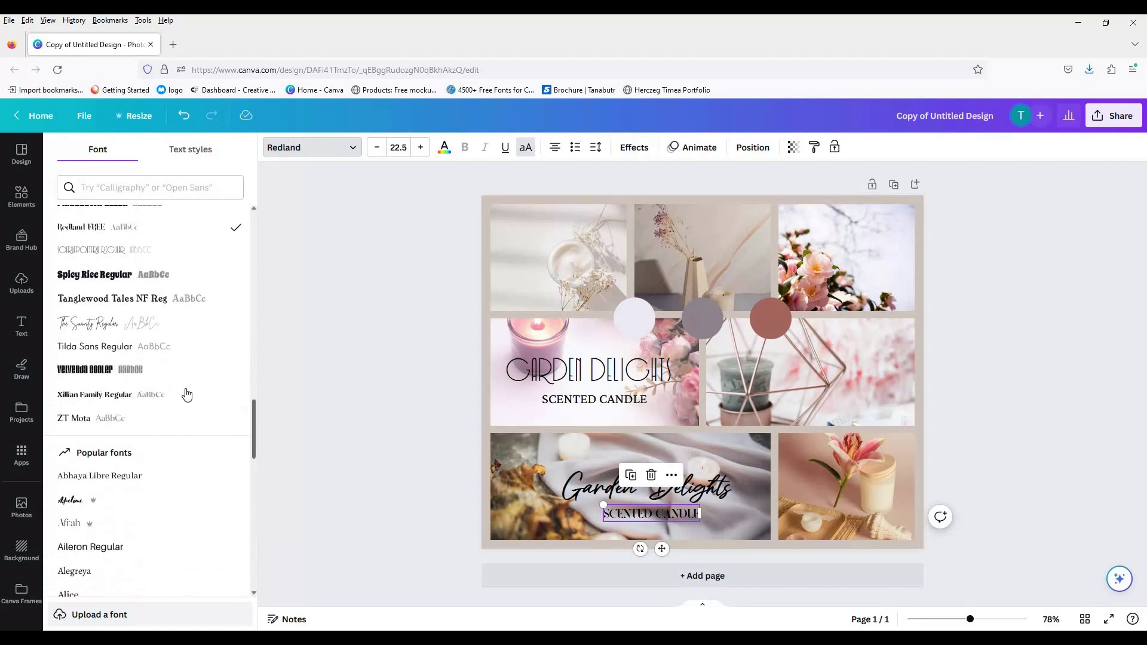
{"action": "left_click", "coordinate": [134, 399]}
{"action": "left_click", "coordinate": [151, 353]}
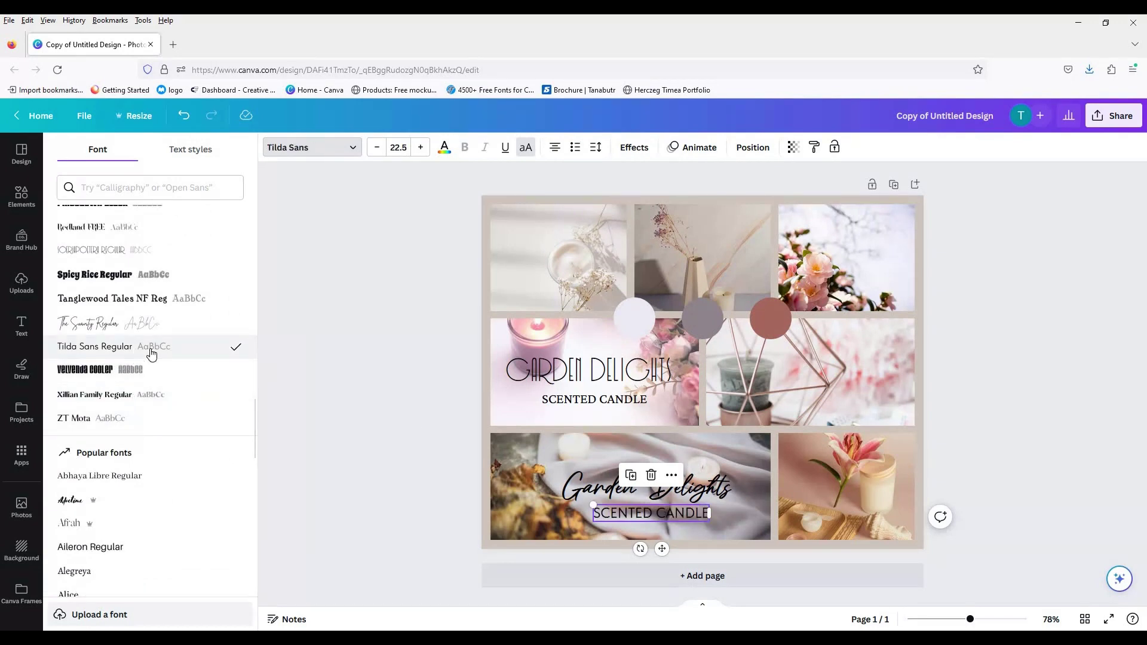
- Centre the Crimson Pro subheading beneath the Soerjapoetera title on the pink candle photo
{"action": "left_click", "coordinate": [366, 381]}
{"action": "left_click", "coordinate": [600, 392]}
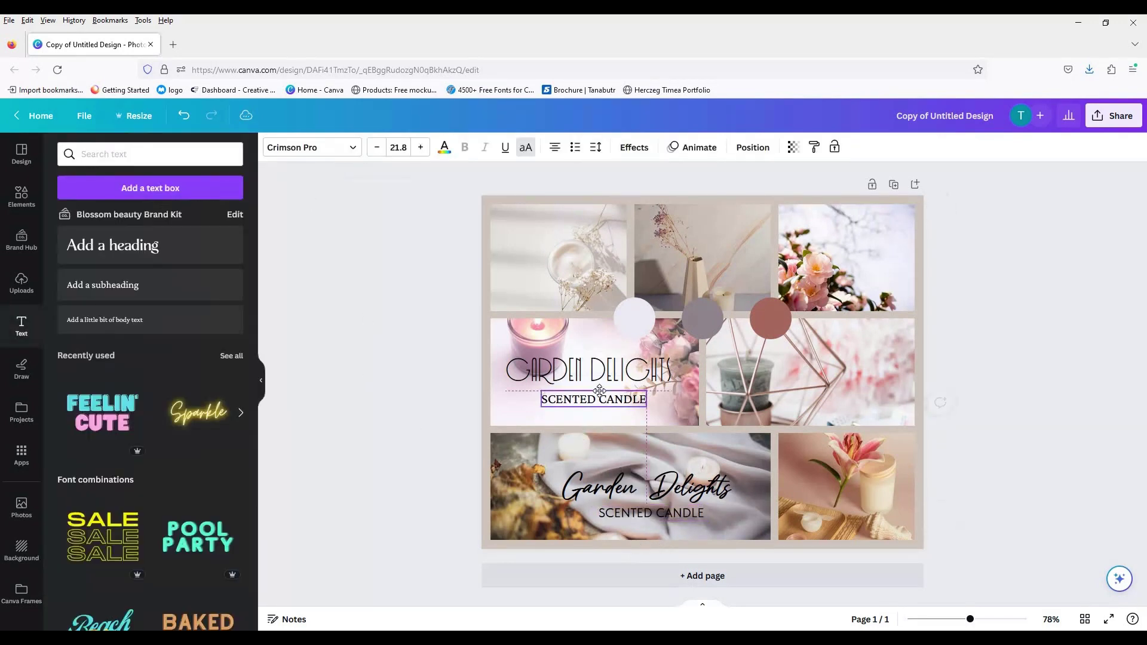
{"action": "left_click", "coordinate": [356, 462]}
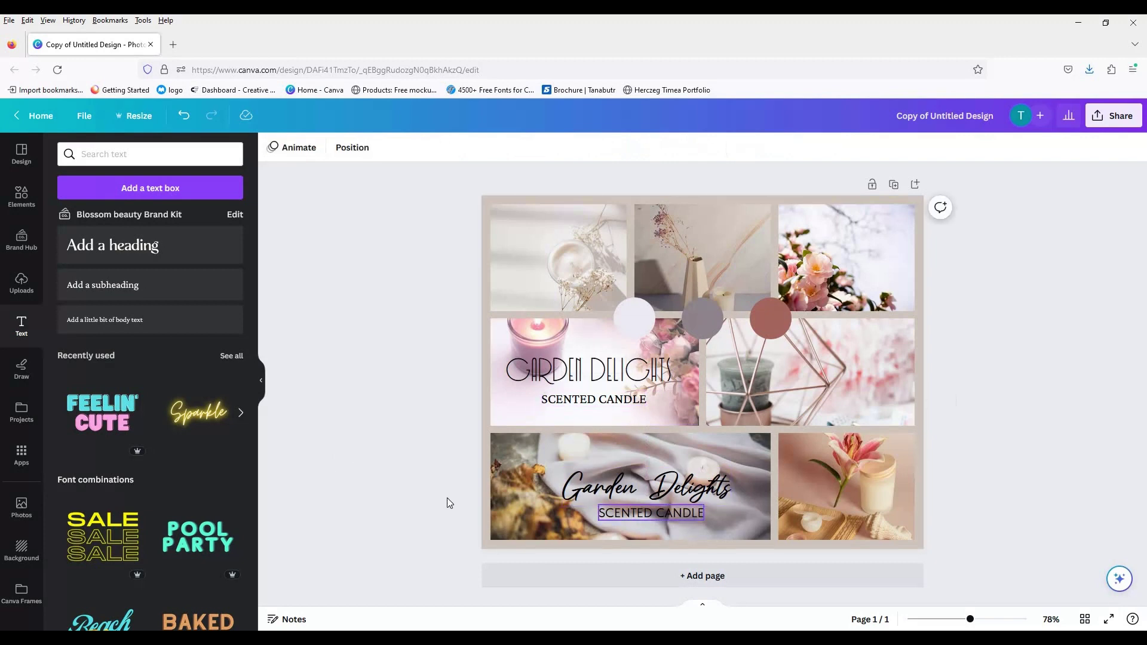
- Recolor the script title dark brown and its Tilda Sans subheading dark mauve, using the colors picked from the photos
{"action": "left_click", "coordinate": [585, 484]}
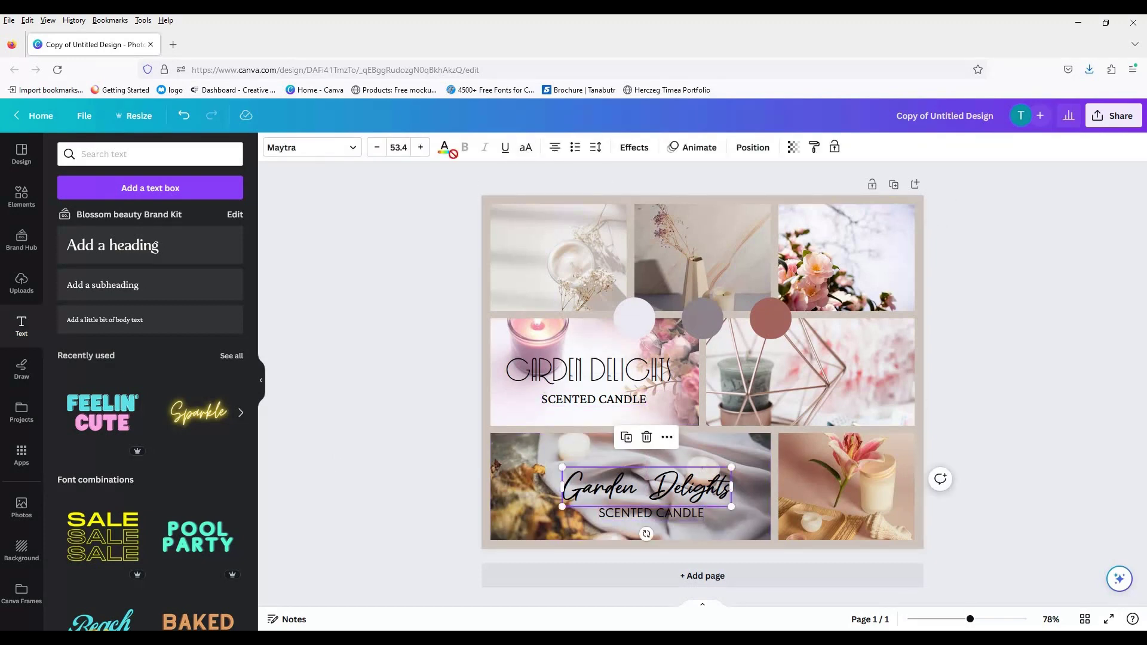
{"action": "left_click", "coordinate": [445, 148]}
{"action": "left_click", "coordinate": [199, 537]}
{"action": "left_click", "coordinate": [668, 513]}
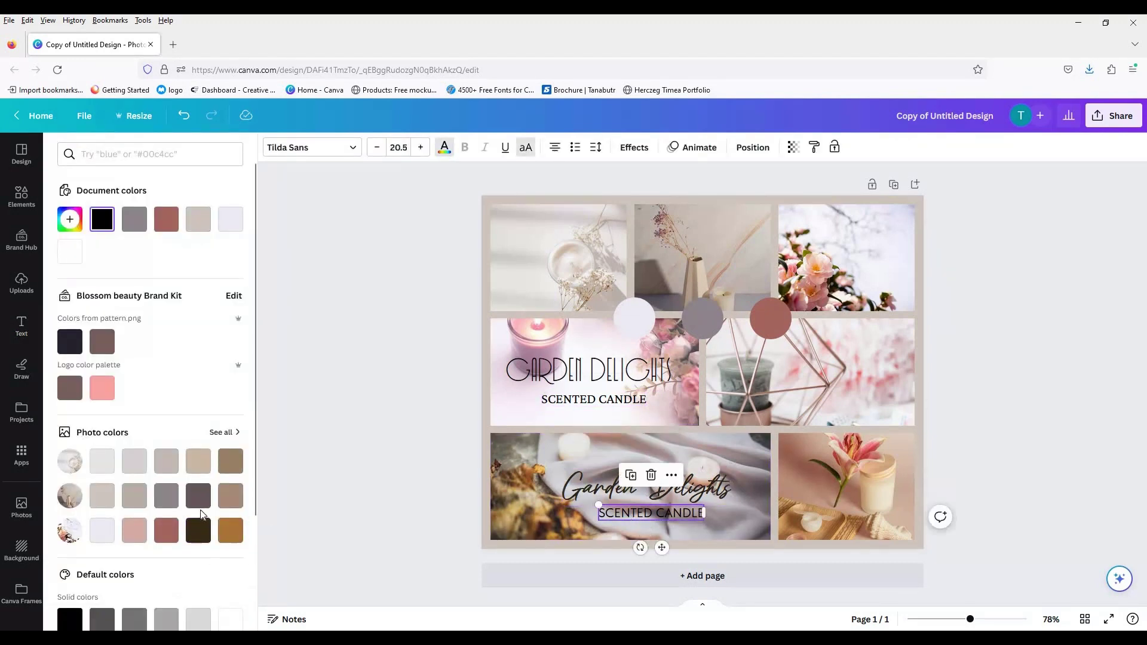
{"action": "left_click", "coordinate": [196, 504]}
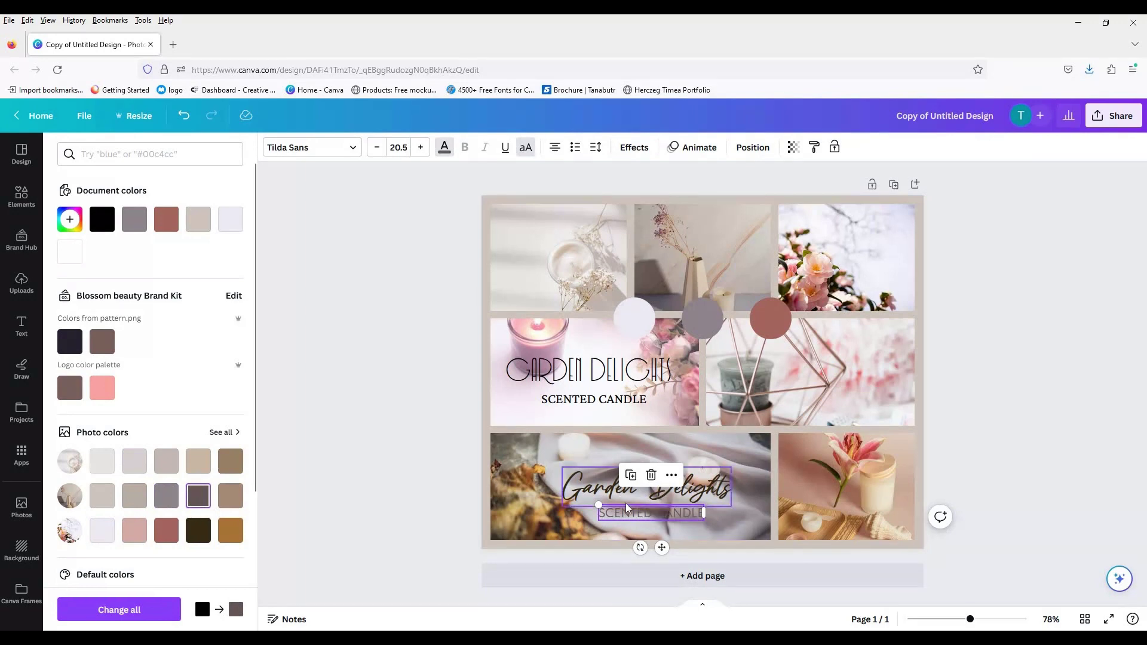
- Recolor the Soerjapoetera title and its Crimson Pro subheading with the dark brown photo color
{"action": "left_click", "coordinate": [567, 392]}
{"action": "key", "text": "Tab"}
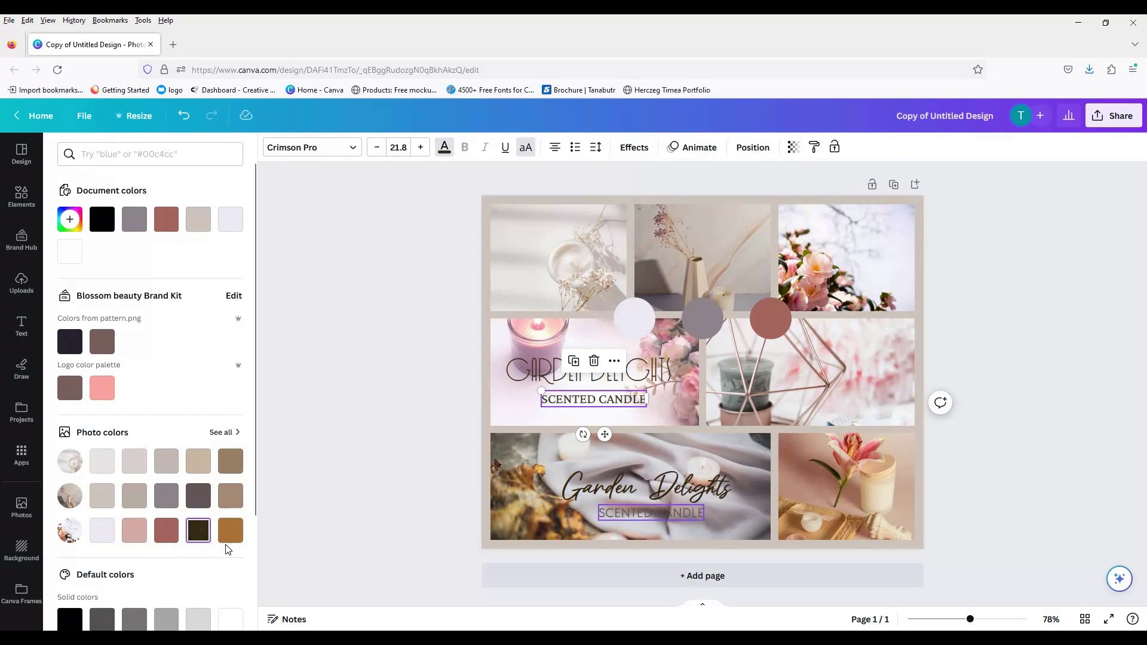
{"action": "key", "text": "Tab"}
{"action": "key", "text": "Escape"}
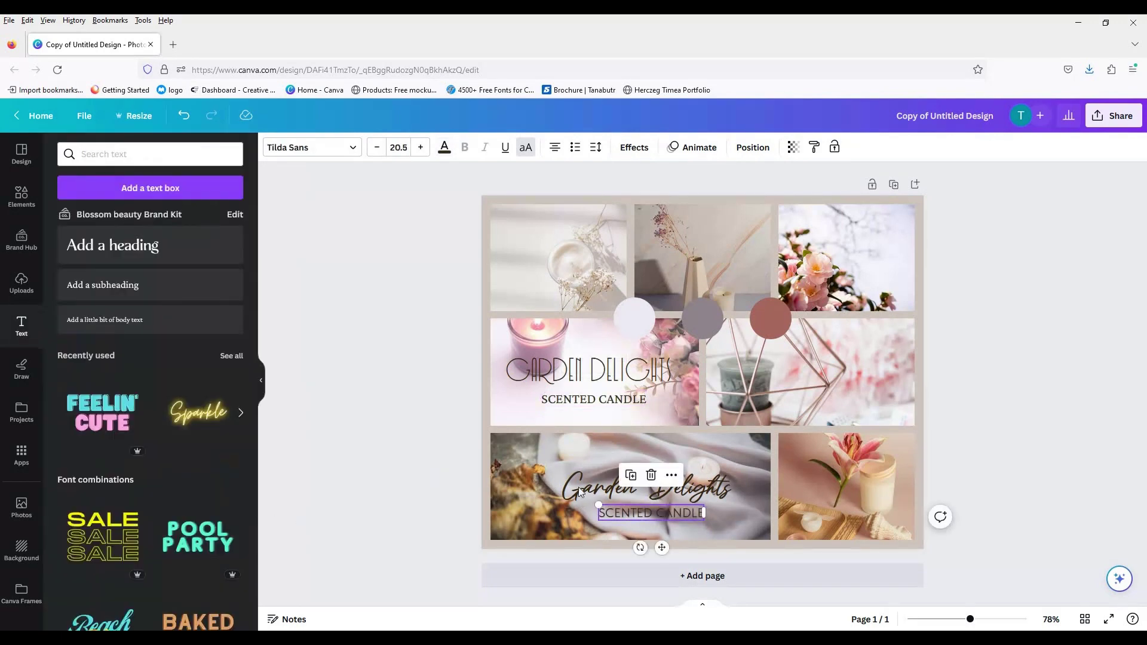
- Reposition the Tilda Sans subheading so it sits centred beneath the script title on the draped-cloth photo
{"action": "left_click", "coordinate": [406, 501]}
{"action": "left_click", "coordinate": [632, 494]}
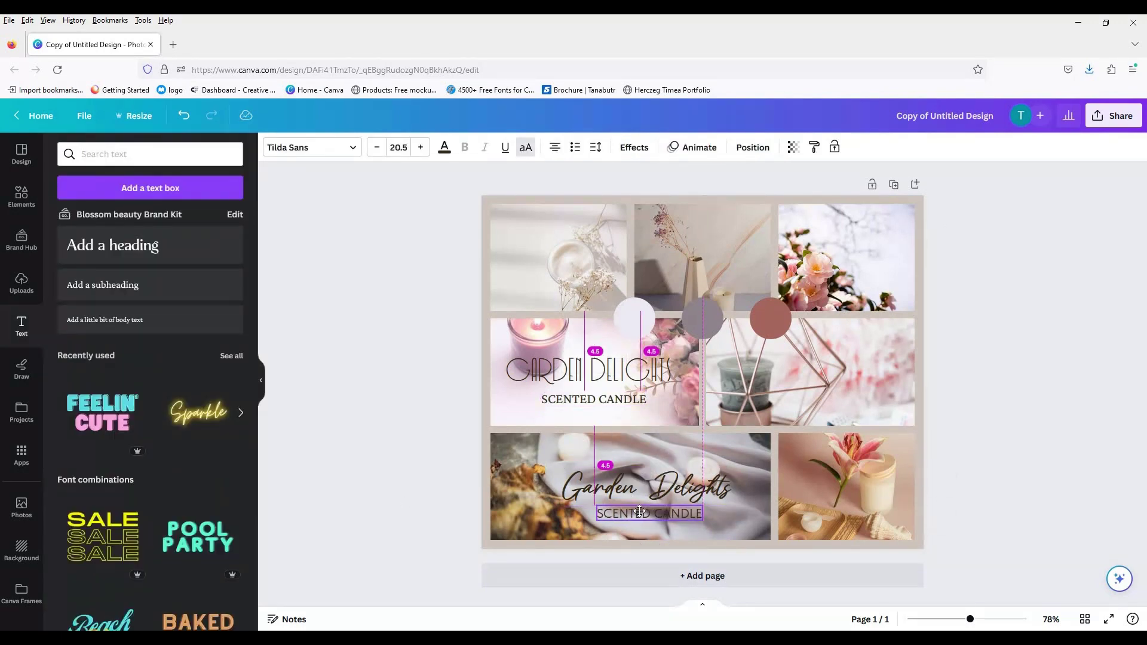